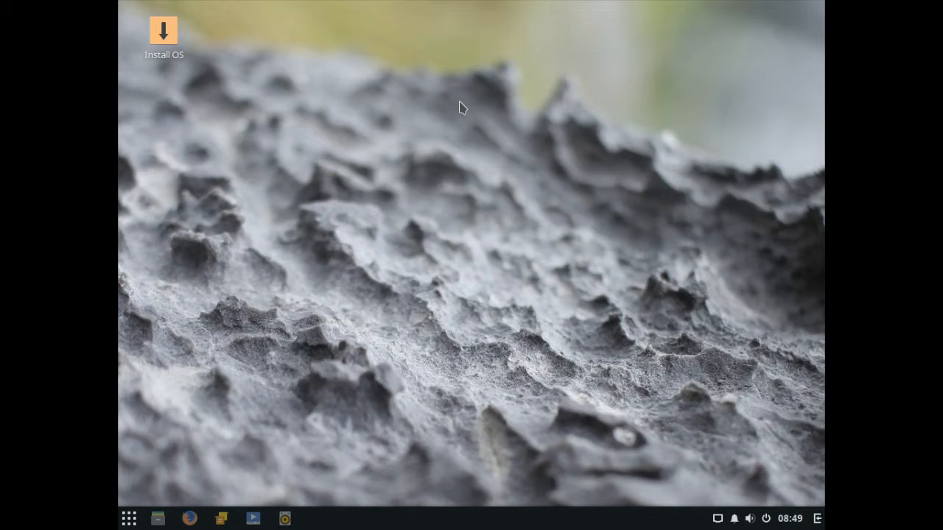
Open a terminal, run uname -a, and highlight the kernel version at the start of its output
{"action": "key", "text": "ctrl+alt+t"}
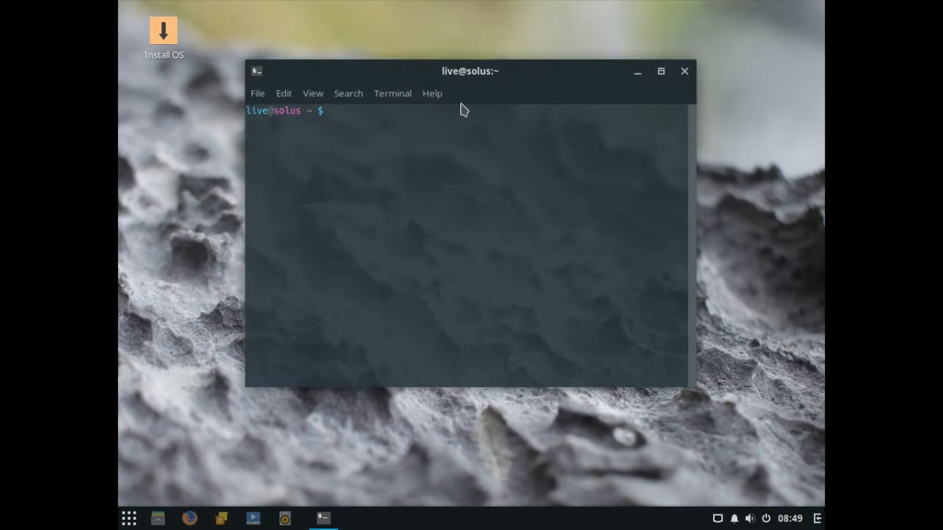
{"action": "type", "text": "uname -a"}
{"action": "key", "text": "Return"}
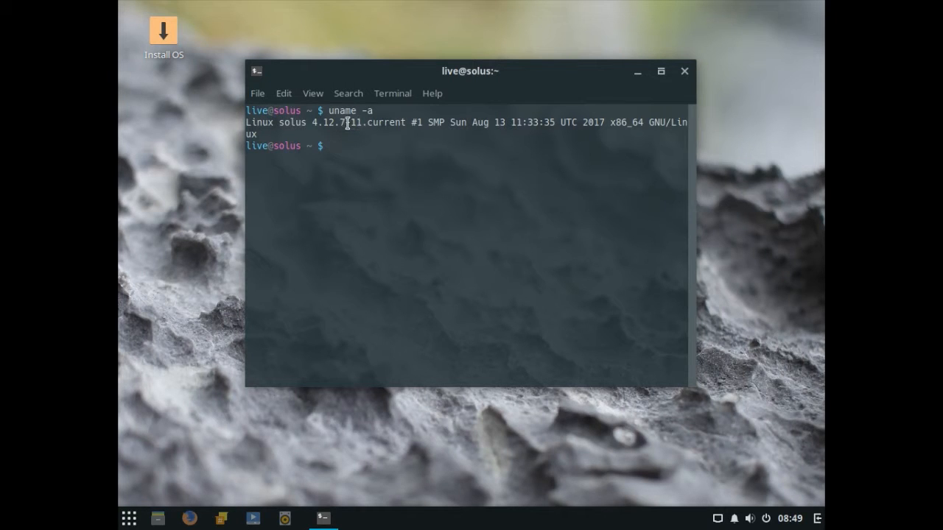
{"action": "left_click_drag", "start_coordinate": [346, 122], "coordinate": [227, 121]}
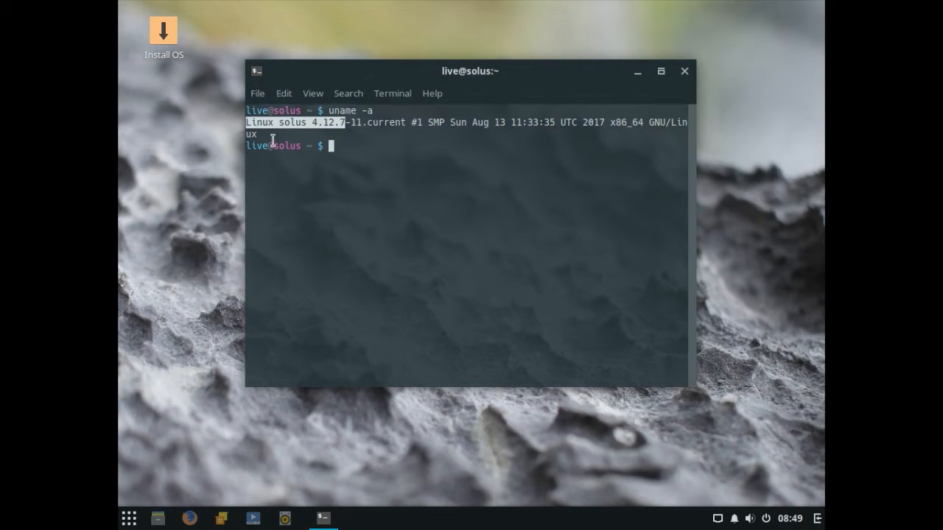
{"action": "left_click", "coordinate": [347, 156]}
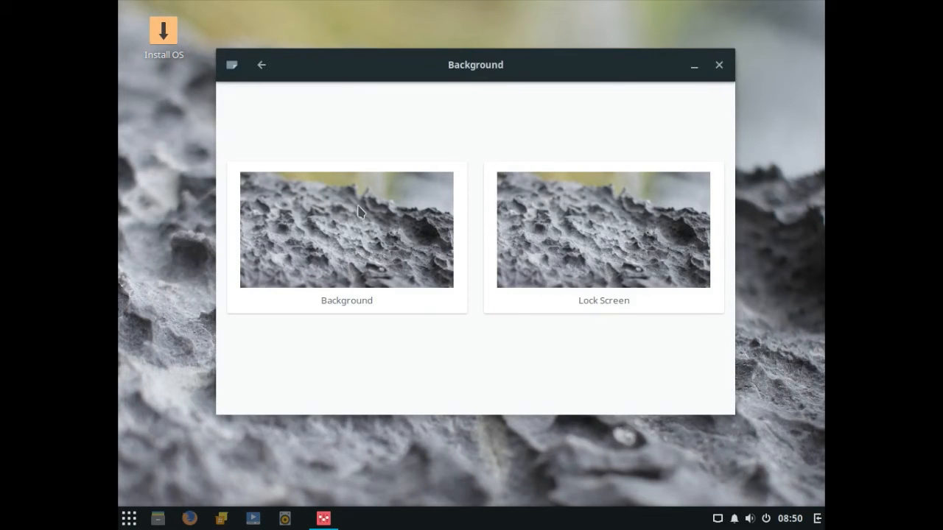
Set the desktop background to the wallpaper of a pebbly shore with a dry branch and reveal the desktop behind the window
{"action": "left_click", "coordinate": [358, 211]}
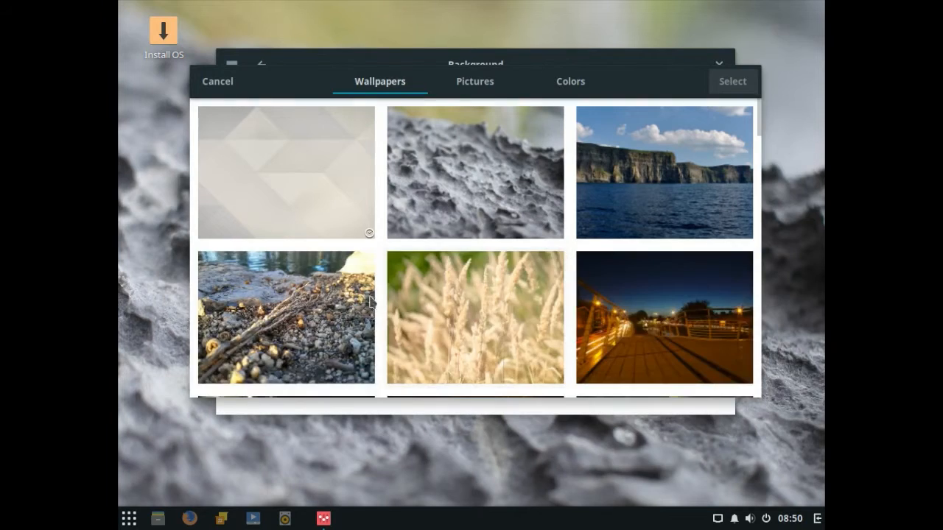
{"action": "left_click", "coordinate": [341, 307]}
{"action": "left_click", "coordinate": [724, 82]}
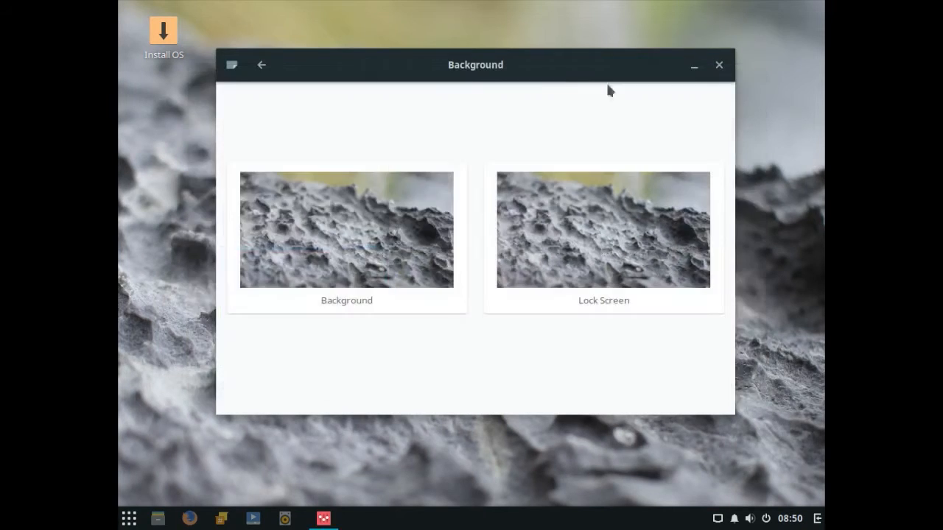
{"action": "mouse_move", "coordinate": [427, 78]}
{"action": "left_mouse_down"}
{"action": "mouse_move", "coordinate": [520, 295]}
{"action": "mouse_move", "coordinate": [467, 434]}
{"action": "mouse_move", "coordinate": [452, 127]}
{"action": "mouse_move", "coordinate": [434, 74]}
{"action": "left_mouse_up"}
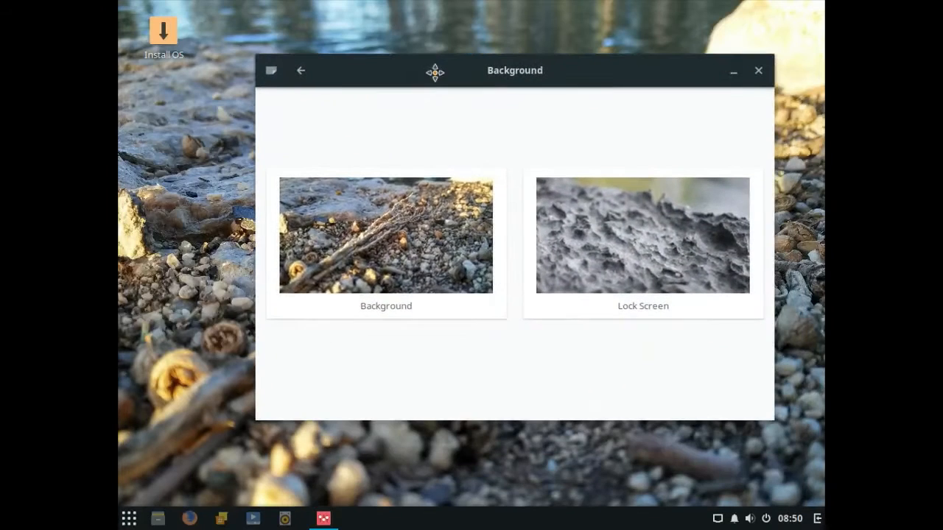
Change the desktop background to the hermit crab wallpaper and move the settings window to view it
{"action": "left_click", "coordinate": [381, 252]}
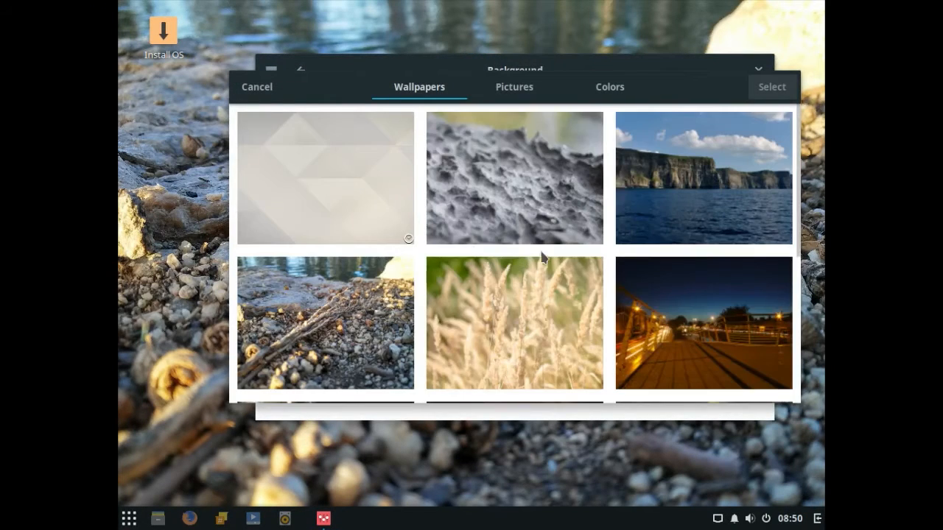
{"action": "scroll", "coordinate": [548, 258], "scroll_direction": "down", "scroll_amount": 5}
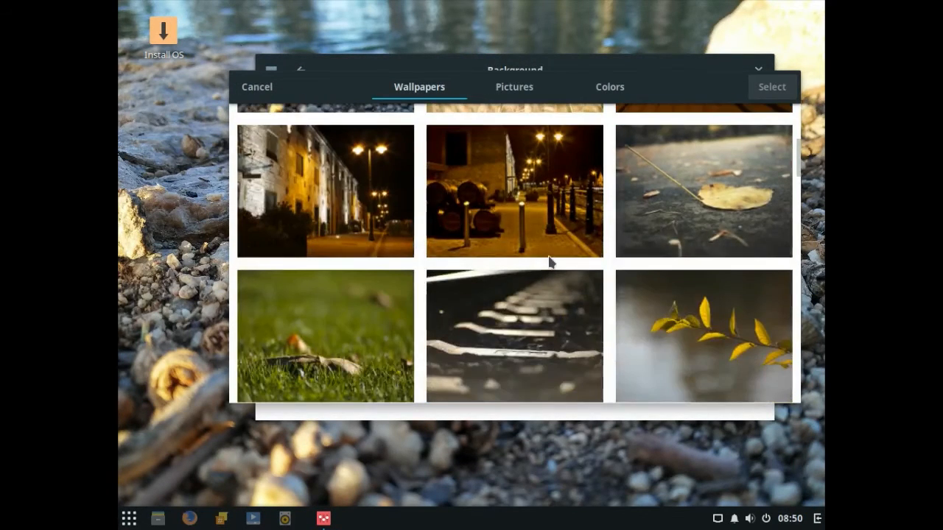
{"action": "scroll", "coordinate": [548, 261], "scroll_direction": "down", "scroll_amount": 3}
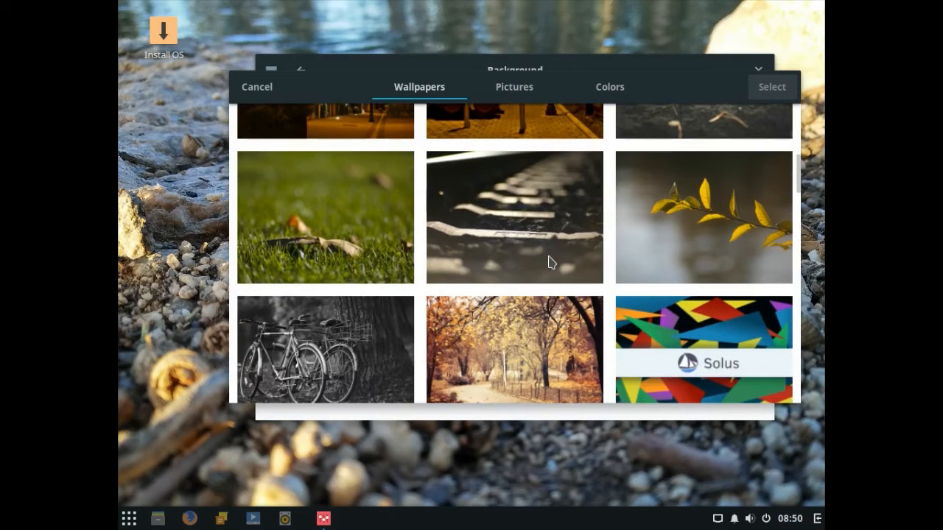
{"action": "scroll", "coordinate": [548, 261], "scroll_direction": "down", "scroll_amount": 3}
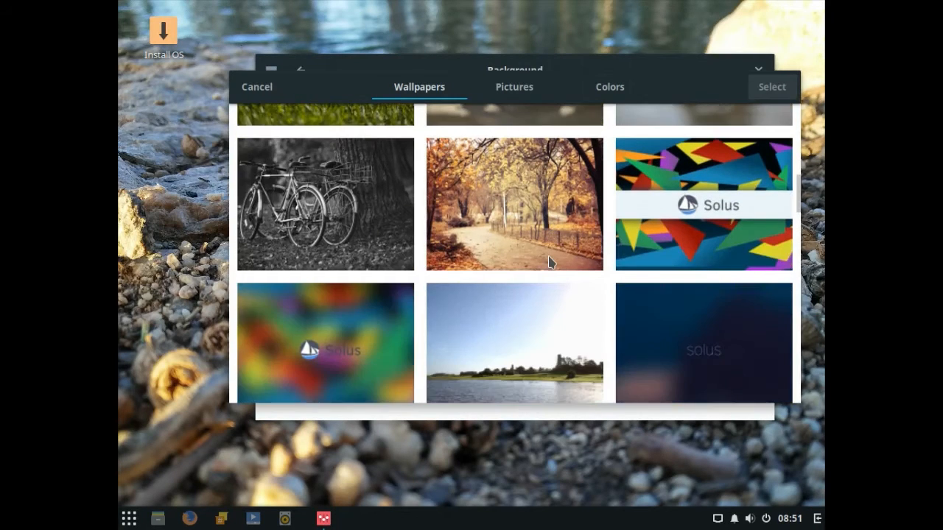
{"action": "scroll", "coordinate": [548, 261], "scroll_direction": "down", "scroll_amount": 6}
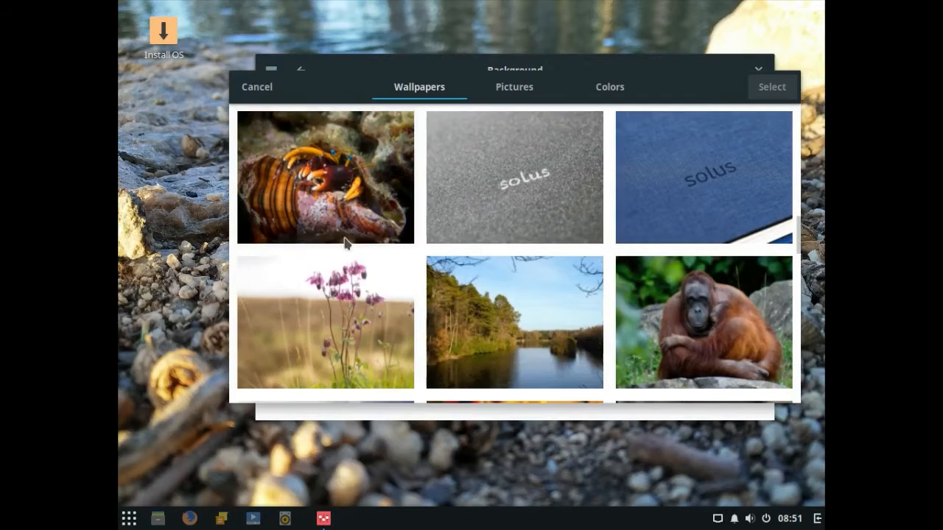
{"action": "left_click", "coordinate": [341, 232]}
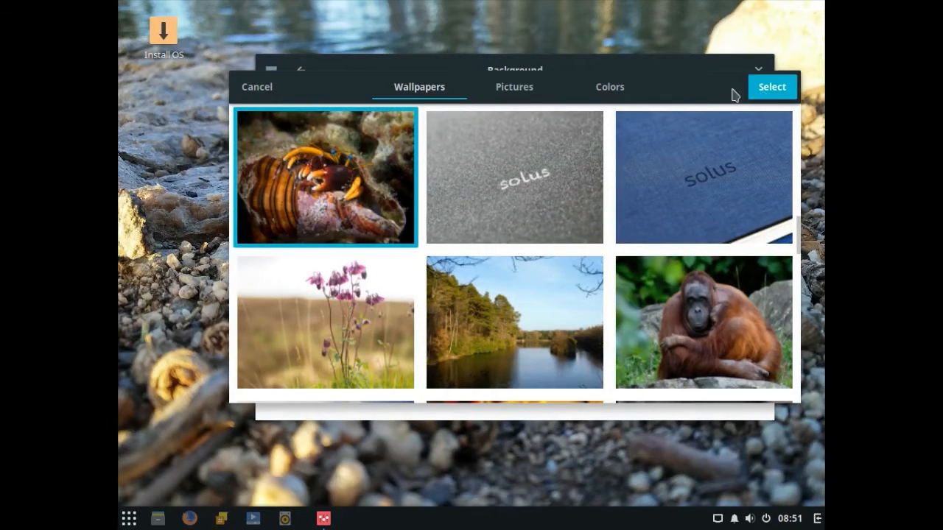
{"action": "left_click", "coordinate": [766, 88]}
{"action": "left_click_drag", "start_coordinate": [472, 77], "coordinate": [417, 96]}
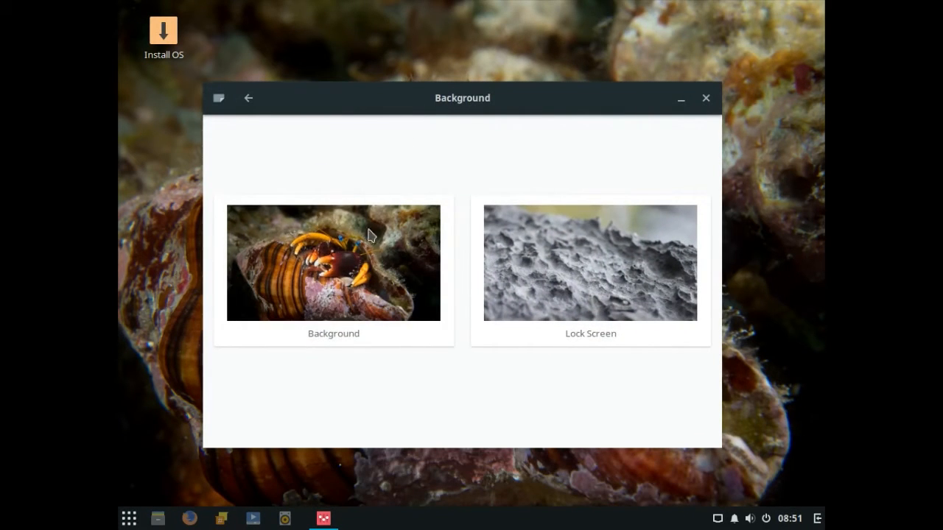
Change the desktop background to the orangutan wallpaper and move the settings window to view it
{"action": "left_click", "coordinate": [553, 283]}
{"action": "scroll", "coordinate": [608, 294], "scroll_direction": "down", "scroll_amount": 10}
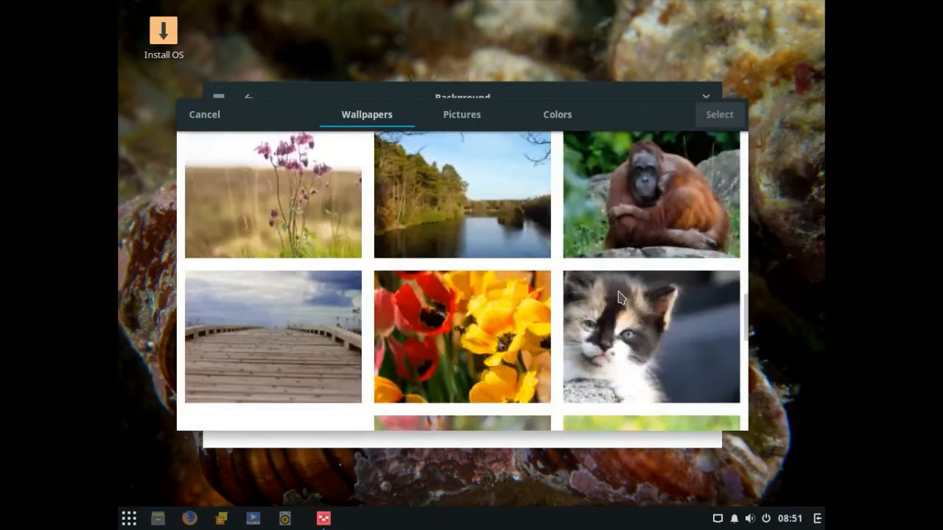
{"action": "left_click", "coordinate": [628, 221]}
{"action": "left_click", "coordinate": [708, 116]}
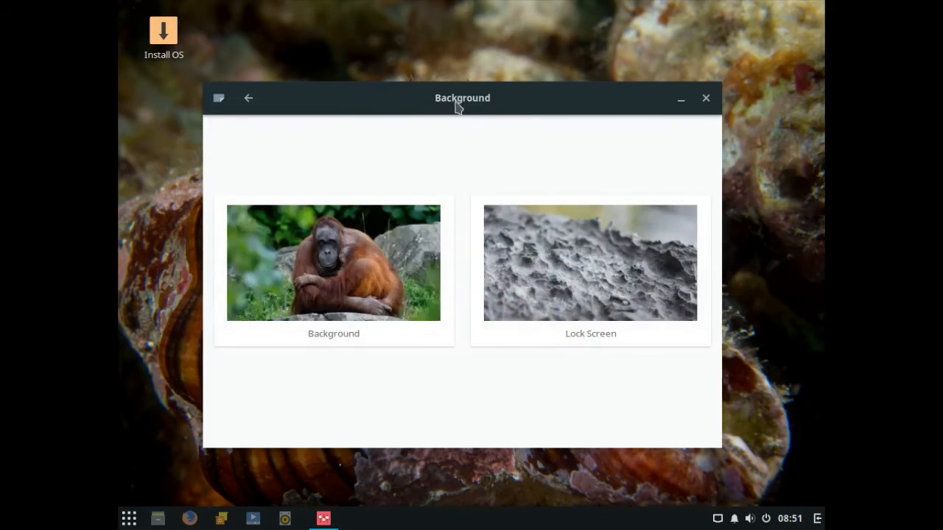
{"action": "left_click_drag", "start_coordinate": [456, 107], "coordinate": [406, 76]}
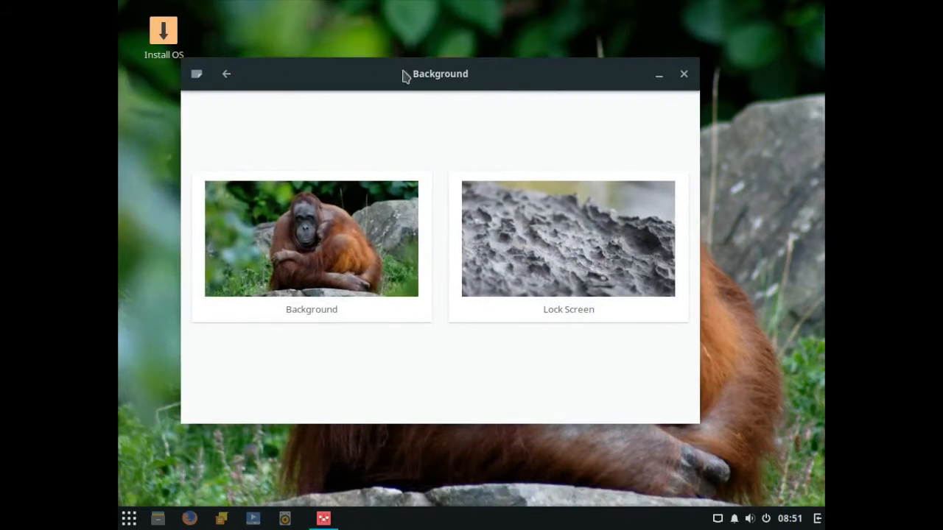
Change the desktop background to the kitten wallpaper and close the settings window
{"action": "left_click", "coordinate": [528, 277]}
{"action": "scroll", "coordinate": [530, 273], "scroll_direction": "down", "scroll_amount": 10}
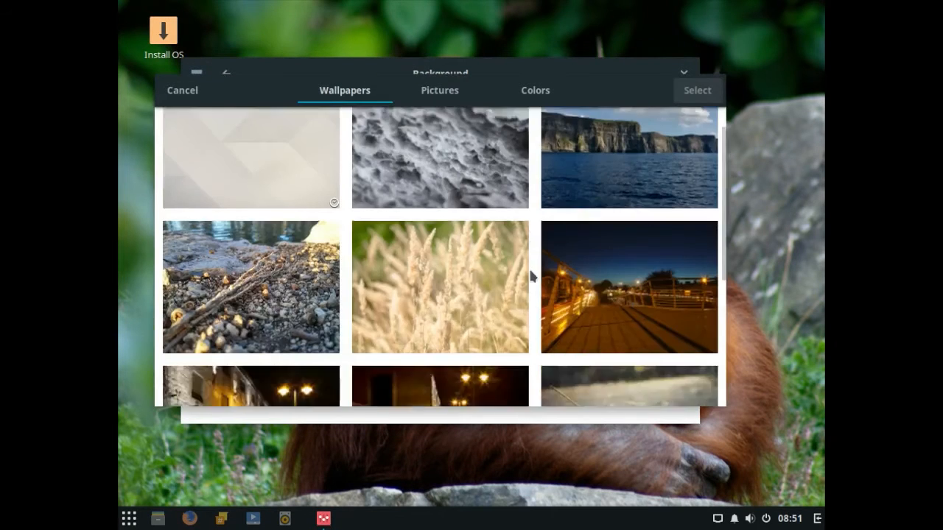
{"action": "scroll", "coordinate": [532, 274], "scroll_direction": "down", "scroll_amount": 8}
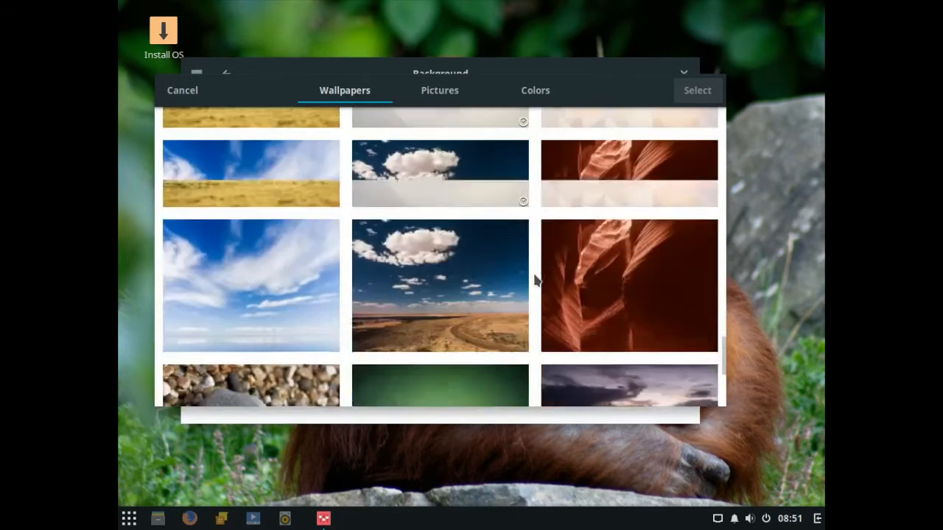
{"action": "scroll", "coordinate": [538, 275], "scroll_direction": "up", "scroll_amount": 6}
{"action": "scroll", "coordinate": [538, 278], "scroll_direction": "up", "scroll_amount": 6}
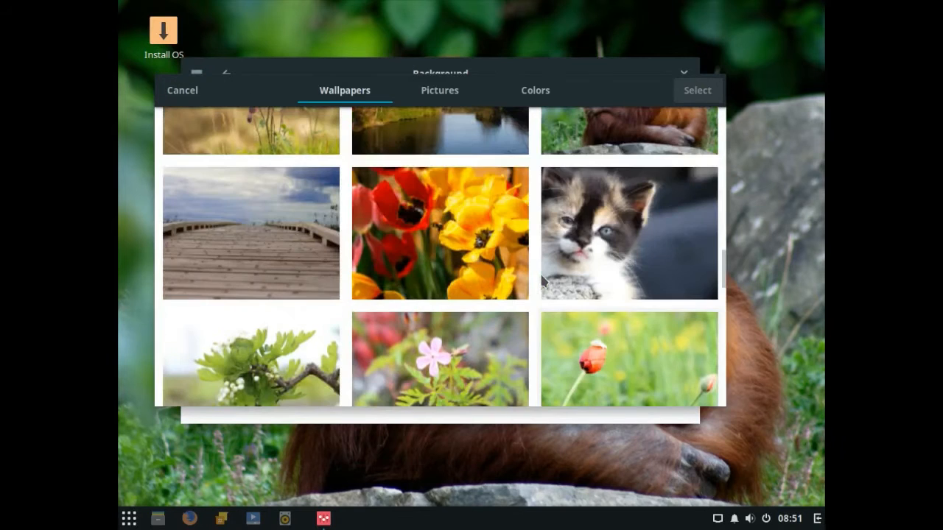
{"action": "left_click", "coordinate": [637, 187]}
{"action": "left_click", "coordinate": [705, 94]}
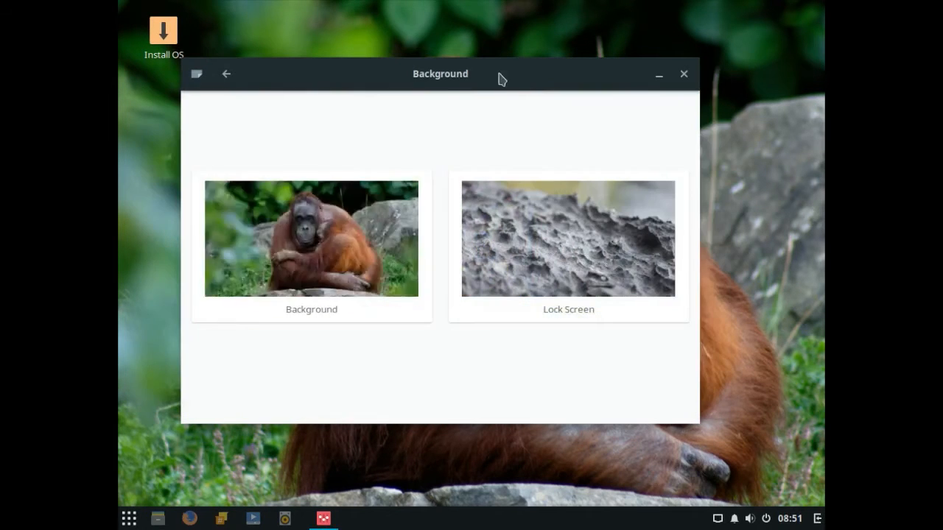
{"action": "left_click_drag", "start_coordinate": [298, 74], "coordinate": [376, 113]}
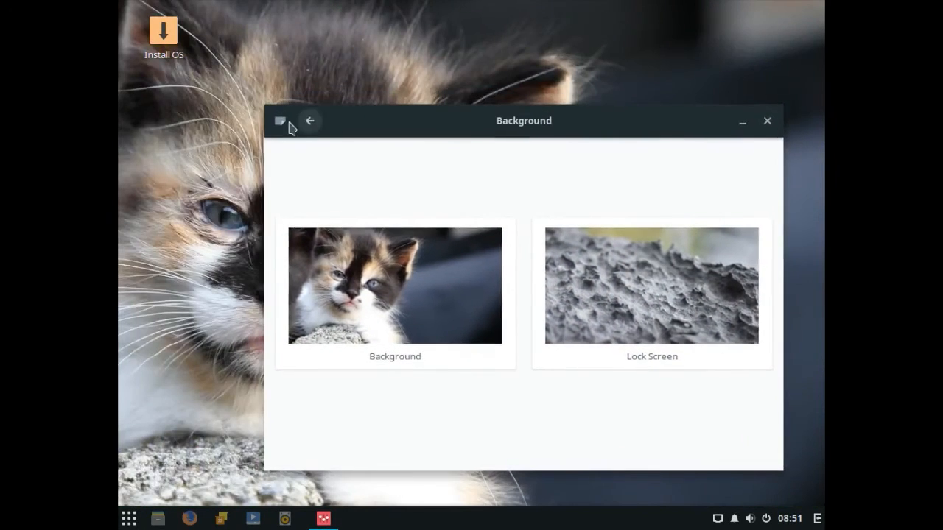
{"action": "left_click", "coordinate": [310, 122]}
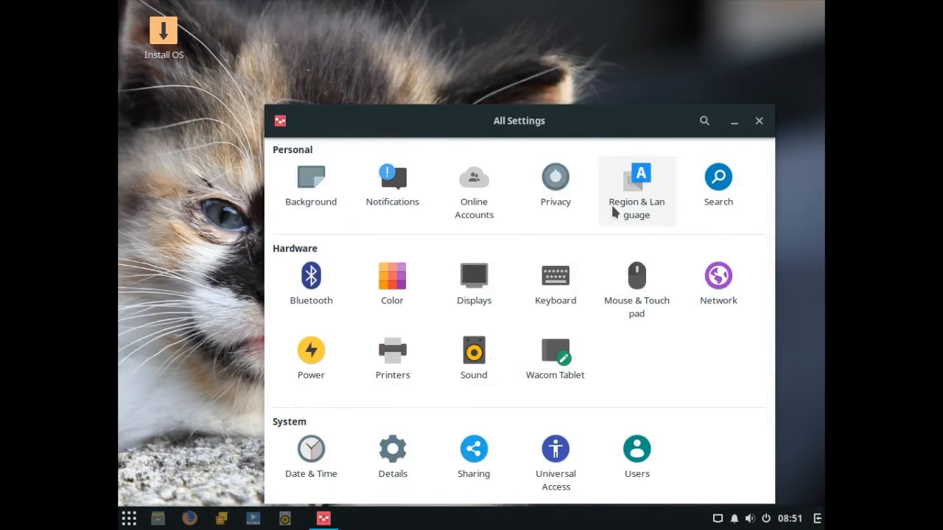
{"action": "key", "text": "alt+F4"}
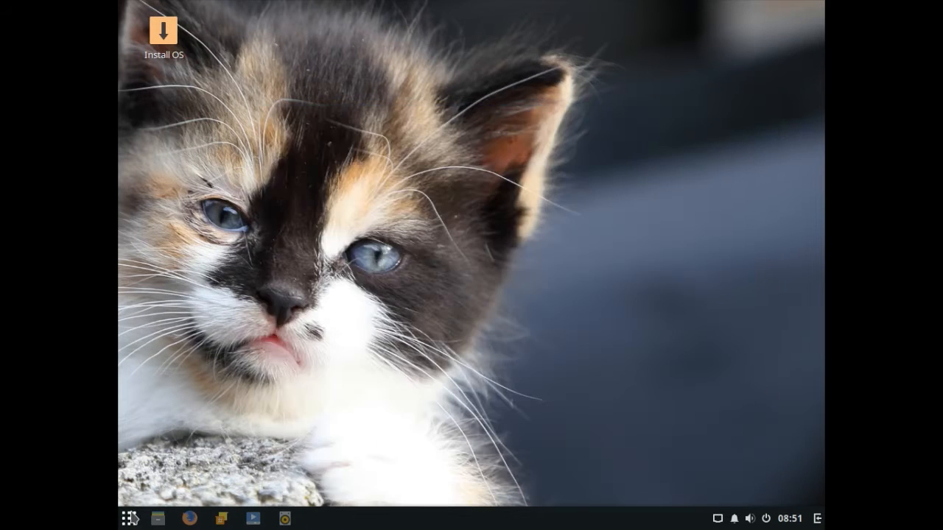
Examine the preinstalled applications in each category of the application menu, from Accessories through Utilities
{"action": "left_click", "coordinate": [129, 518]}
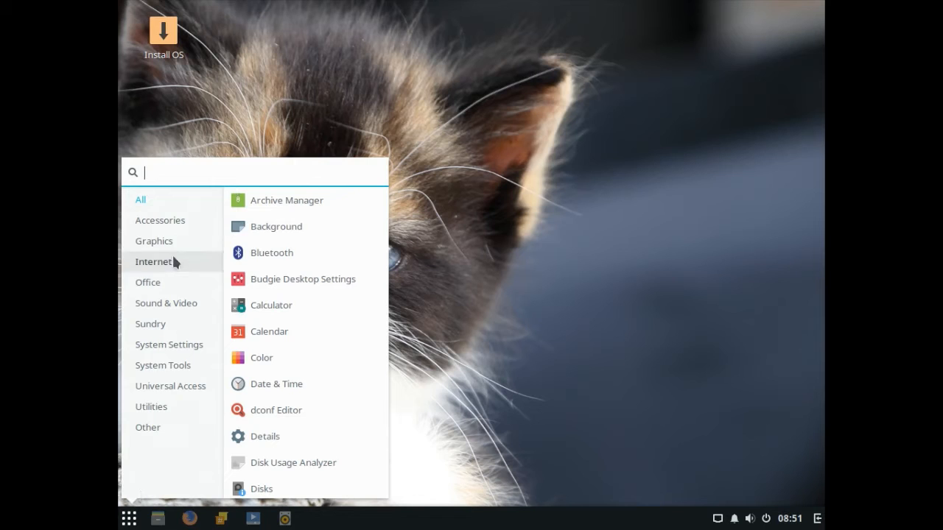
{"action": "left_click", "coordinate": [173, 225]}
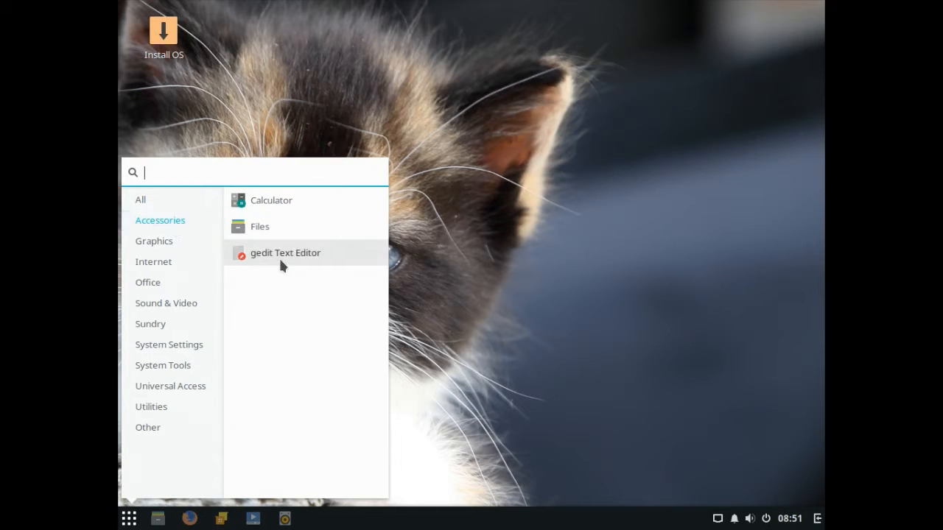
{"action": "left_click", "coordinate": [182, 242]}
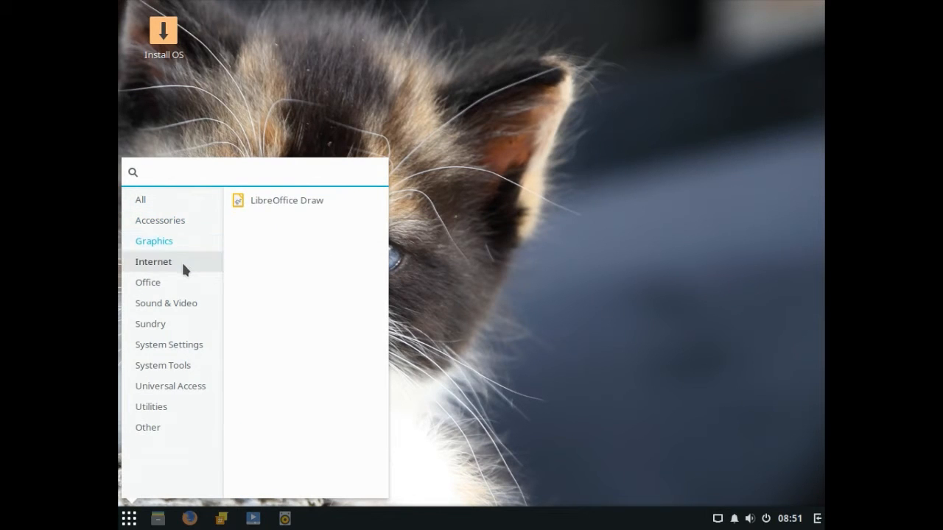
{"action": "left_click", "coordinate": [181, 263]}
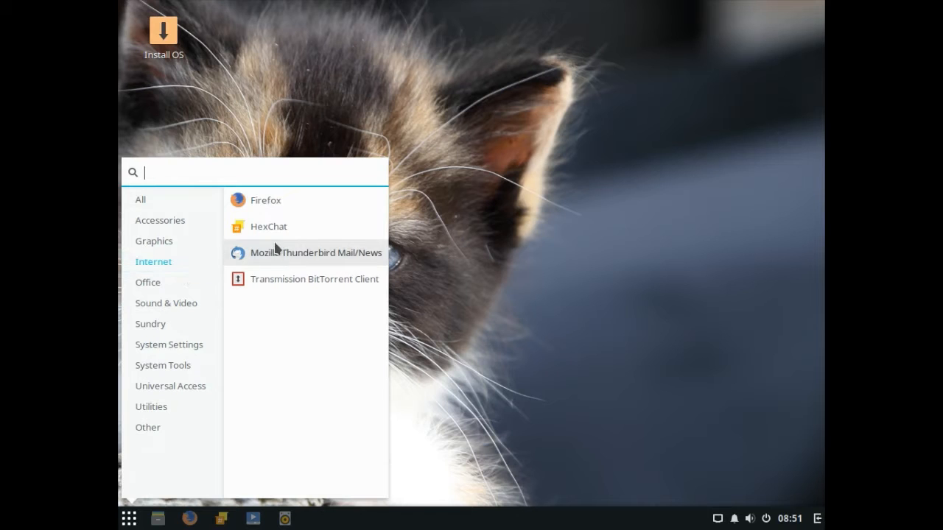
{"action": "left_click", "coordinate": [186, 277]}
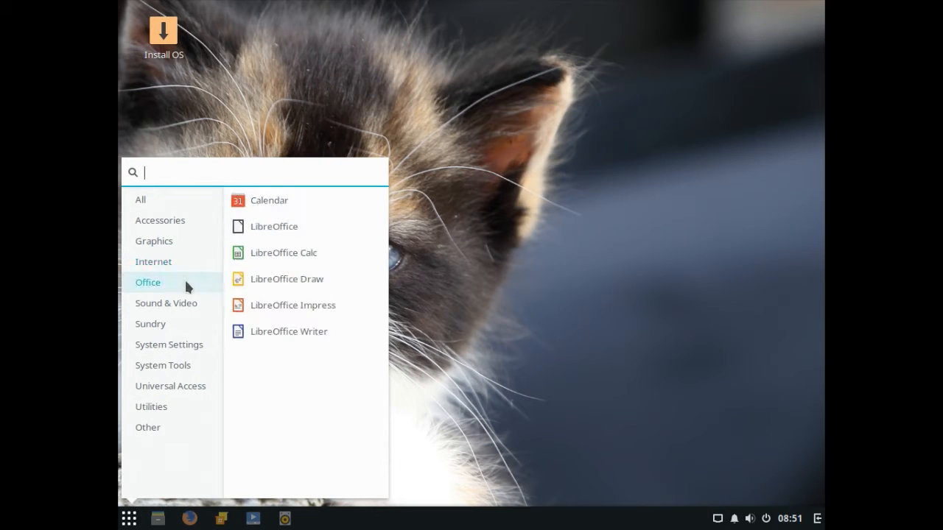
{"action": "left_click", "coordinate": [186, 304]}
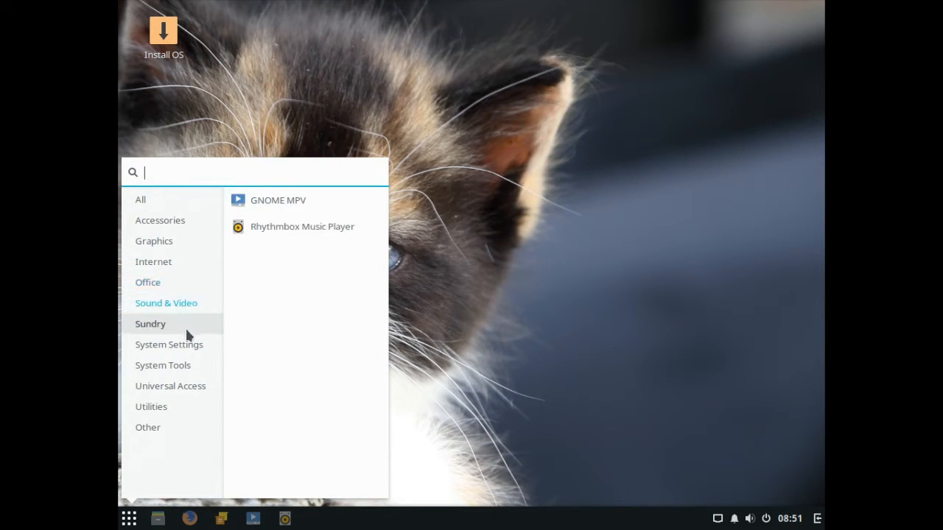
{"action": "left_click", "coordinate": [185, 327]}
{"action": "left_click", "coordinate": [185, 345]}
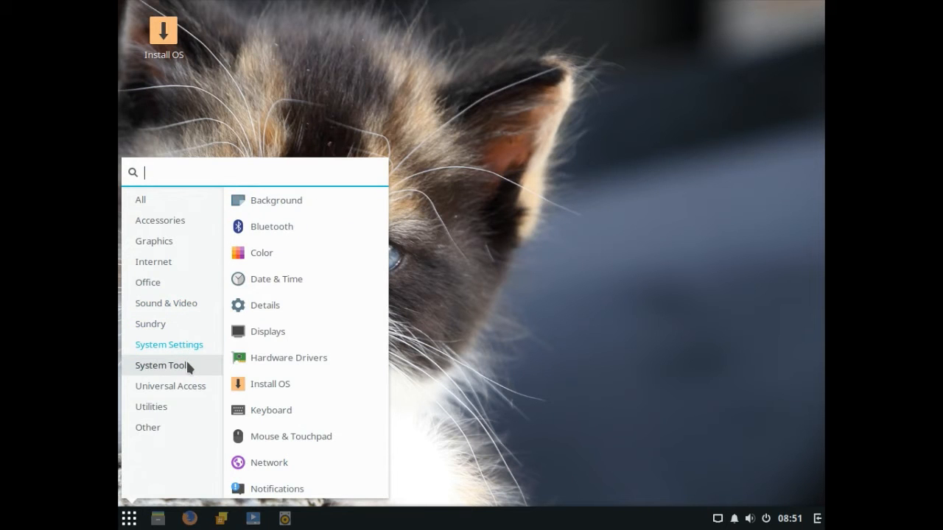
{"action": "left_click", "coordinate": [187, 361]}
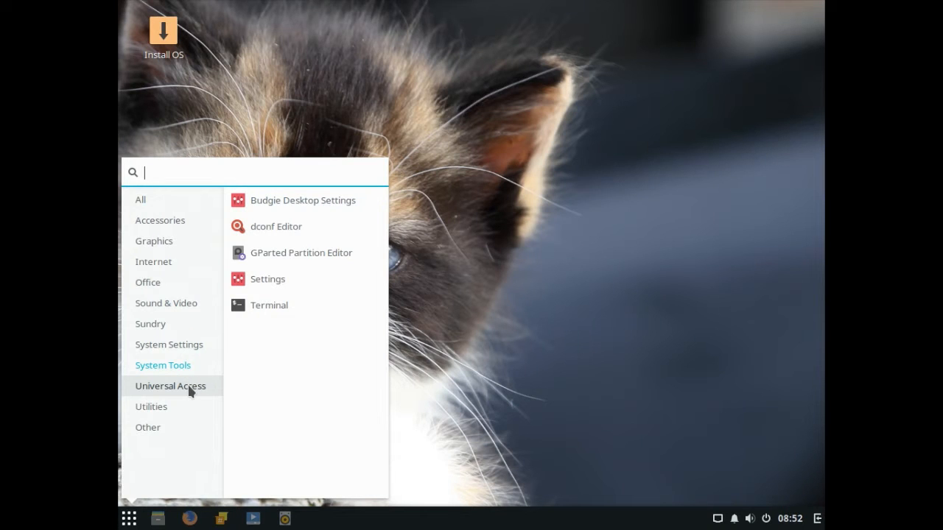
{"action": "left_click", "coordinate": [189, 391]}
{"action": "left_click", "coordinate": [177, 408]}
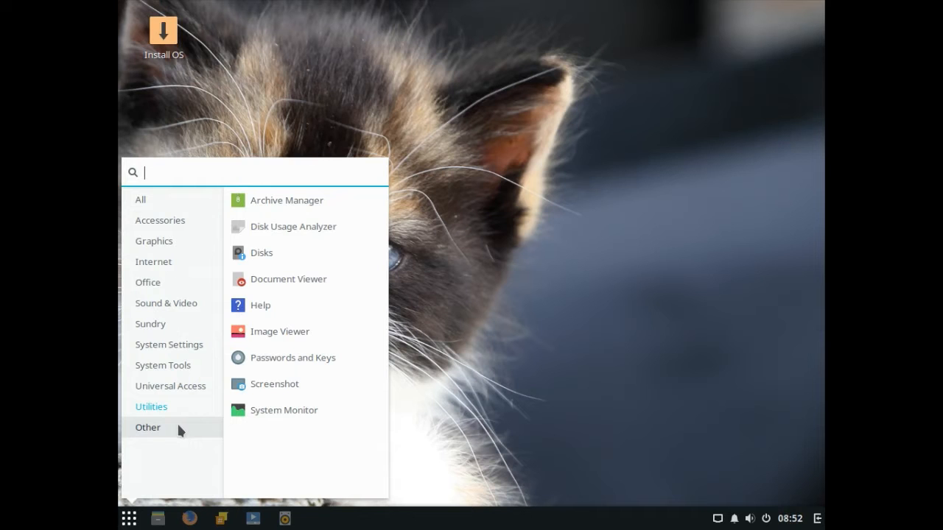
Open the Budgie desktop settings and set the widget theme to Adapta-Eta
{"action": "left_click", "coordinate": [163, 365]}
{"action": "left_click", "coordinate": [290, 203]}
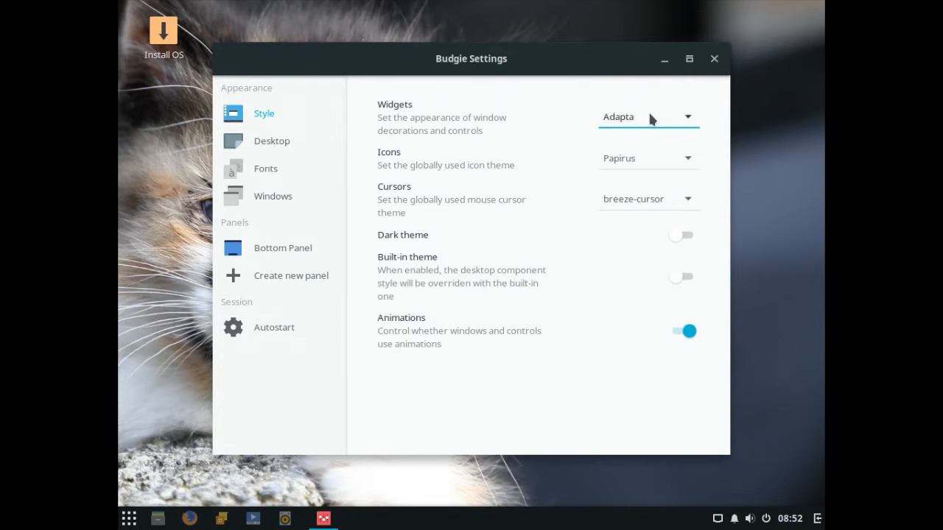
{"action": "left_click", "coordinate": [650, 119]}
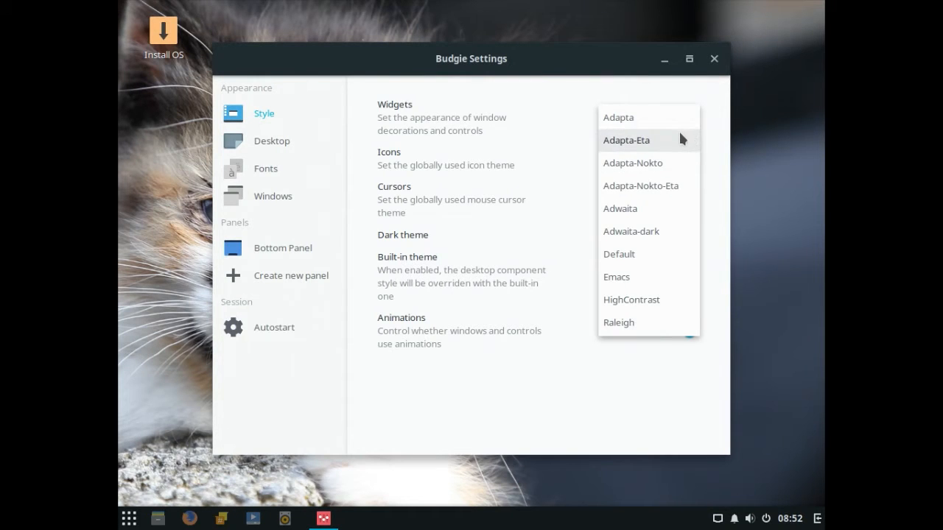
{"action": "key", "text": "Escape"}
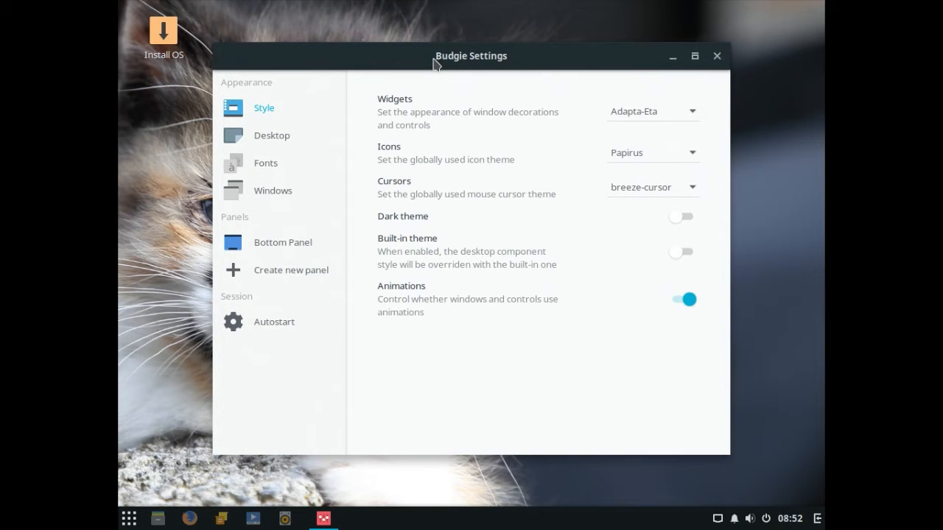
Set the widget theme to Adapta-Nokto and check its look in the application menu
{"action": "left_click", "coordinate": [652, 114]}
{"action": "left_click", "coordinate": [591, 133]}
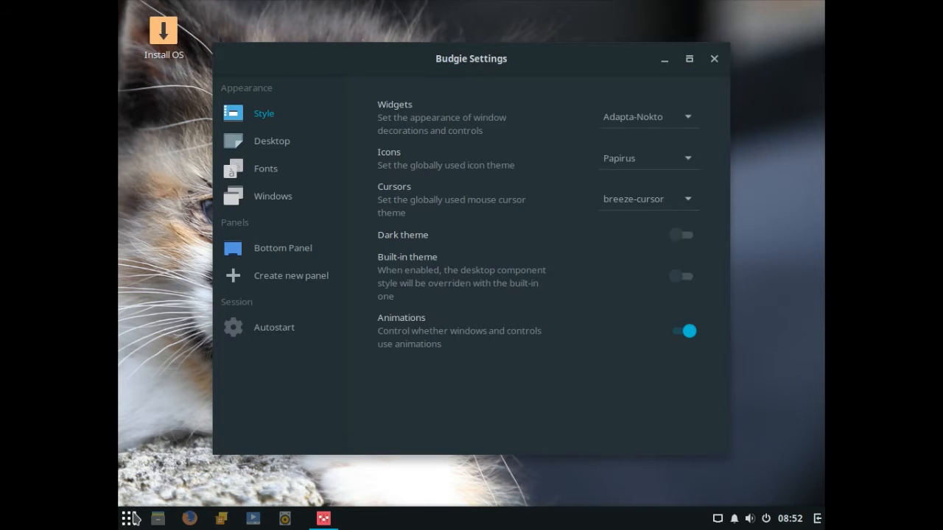
{"action": "left_click", "coordinate": [130, 518]}
{"action": "left_click", "coordinate": [188, 122]}
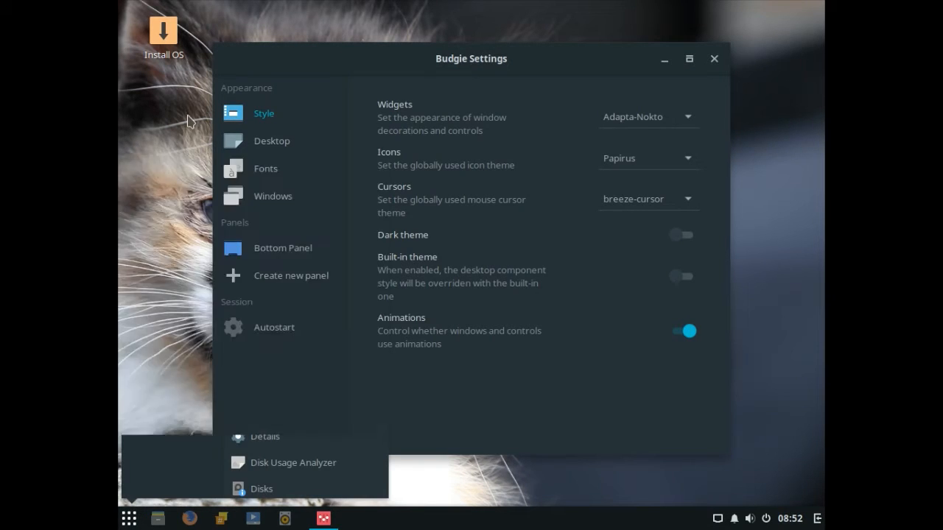
Set the widget theme to Adapta-Nokto-Eta and check its look in the application menu
{"action": "left_click", "coordinate": [611, 117]}
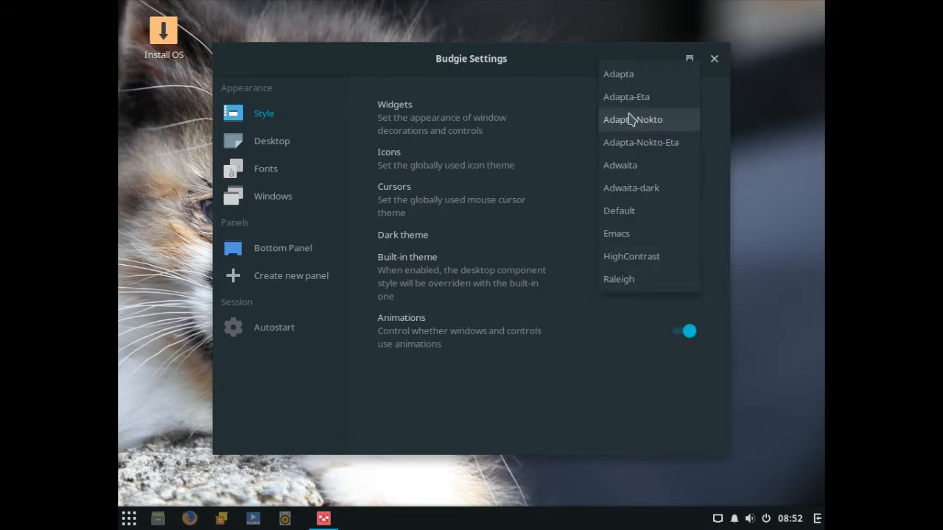
{"action": "left_click", "coordinate": [672, 147]}
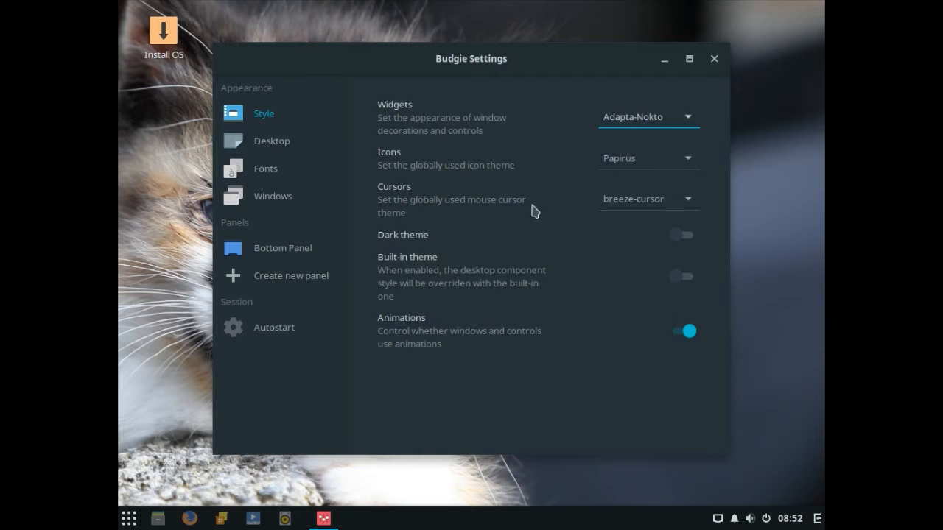
{"action": "left_click", "coordinate": [130, 519]}
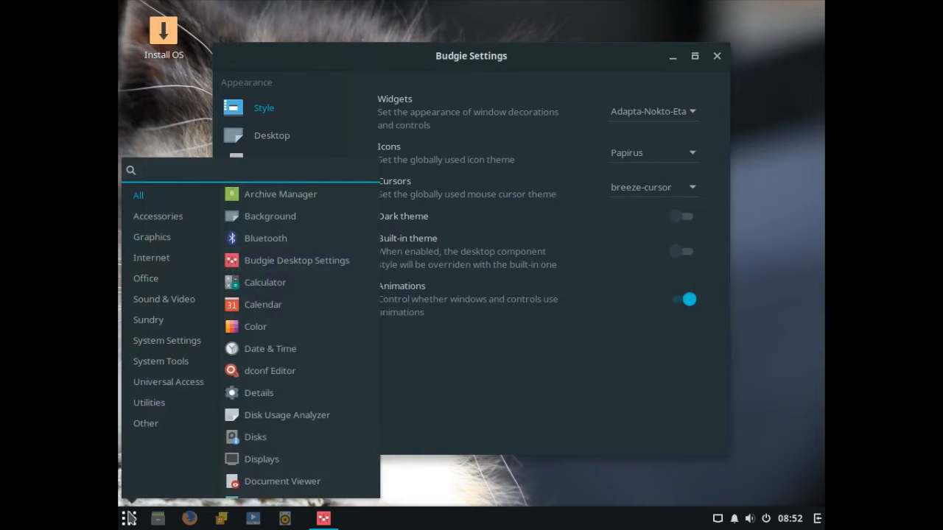
{"action": "left_click", "coordinate": [165, 108]}
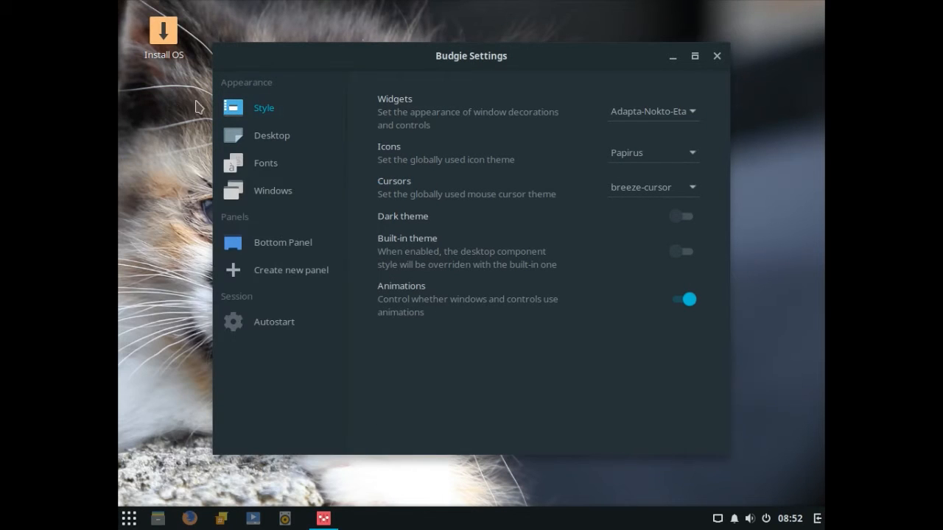
Try the Default widget theme, and return the widgets to the Adapta theme
{"action": "left_click", "coordinate": [652, 121]}
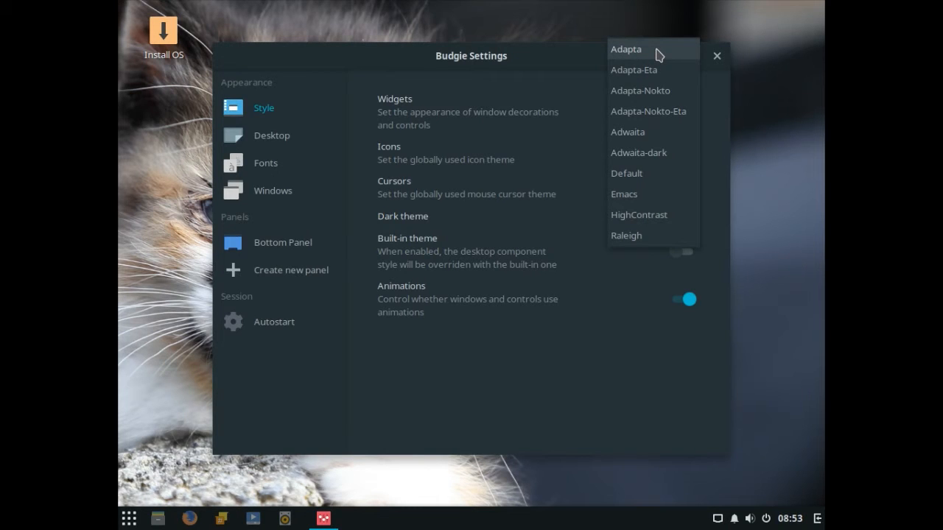
{"action": "left_click", "coordinate": [666, 111]}
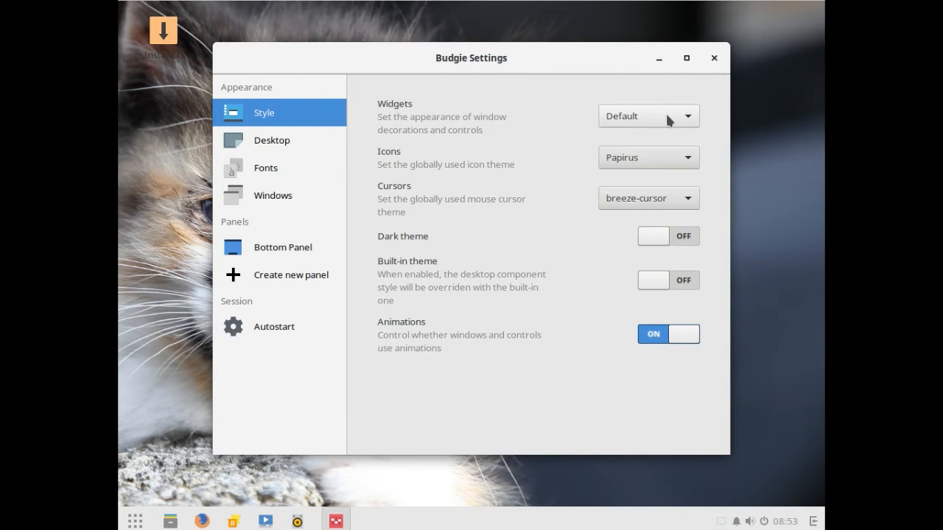
{"action": "left_click", "coordinate": [666, 116]}
{"action": "scroll", "coordinate": [659, 23], "scroll_direction": "up", "scroll_amount": 2}
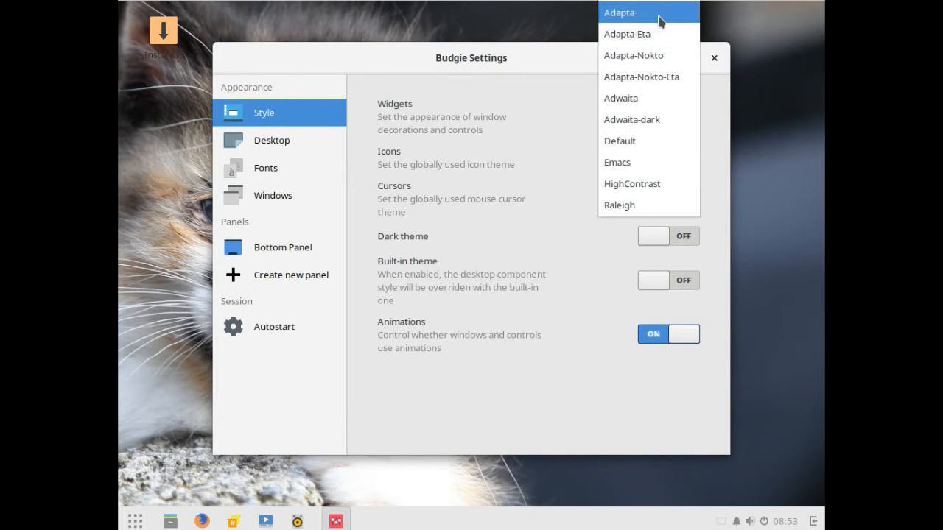
{"action": "left_click", "coordinate": [658, 13]}
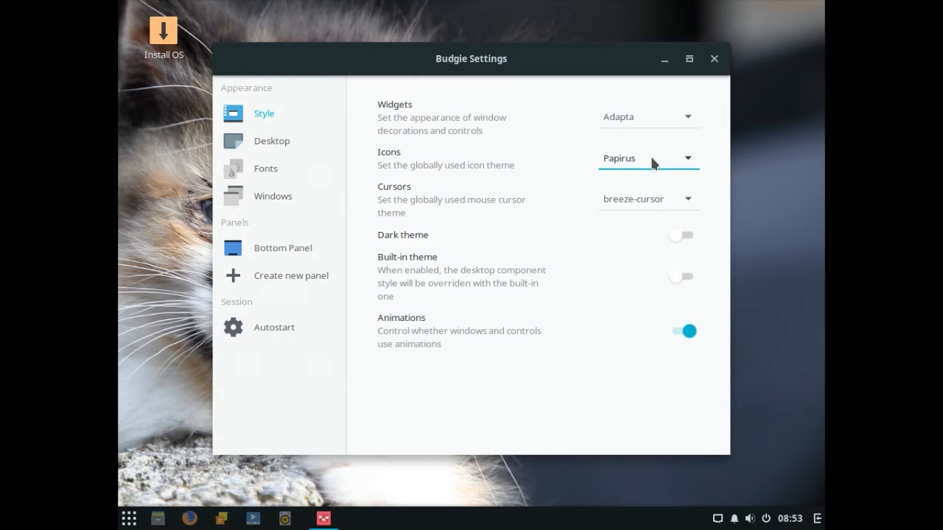
Examine the available icon and cursor themes, and review the desktop icon and font settings
{"action": "left_click", "coordinate": [652, 161]}
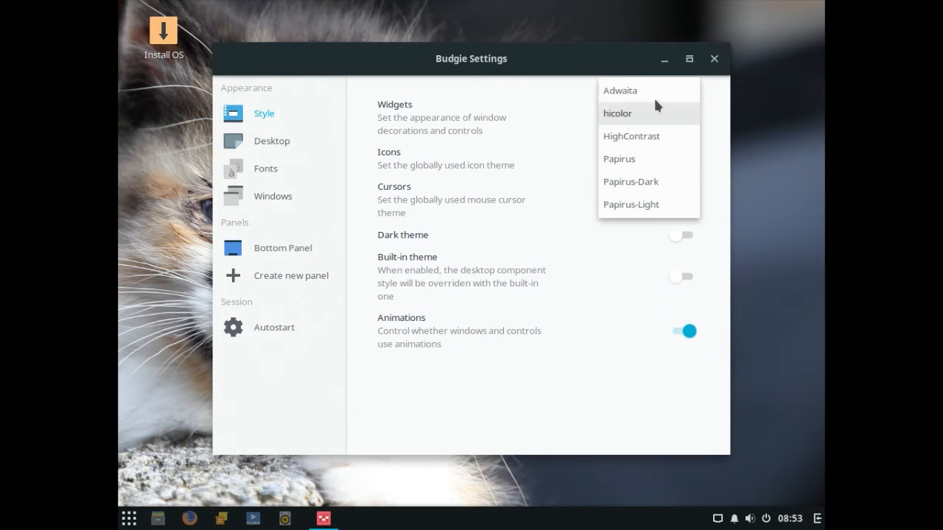
{"action": "left_click", "coordinate": [612, 374]}
{"action": "left_click", "coordinate": [658, 197]}
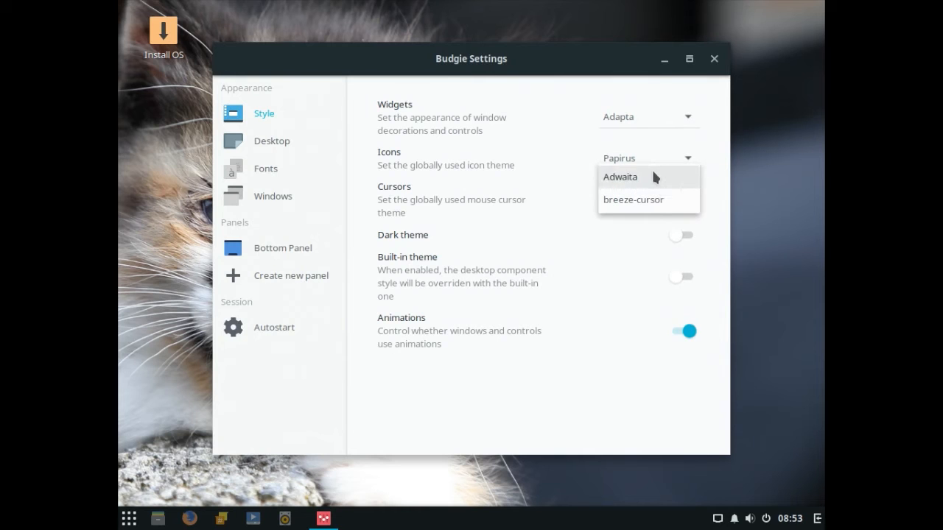
{"action": "left_click", "coordinate": [677, 271]}
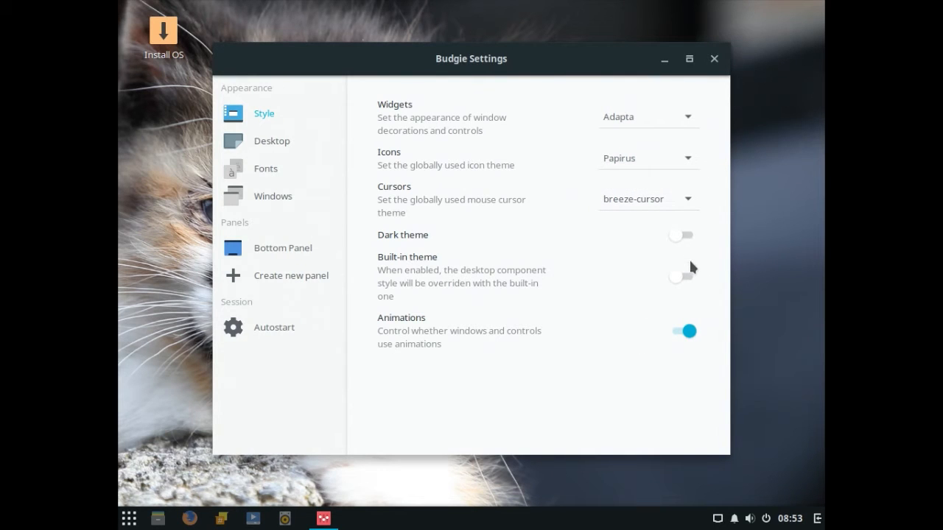
{"action": "left_click", "coordinate": [261, 141]}
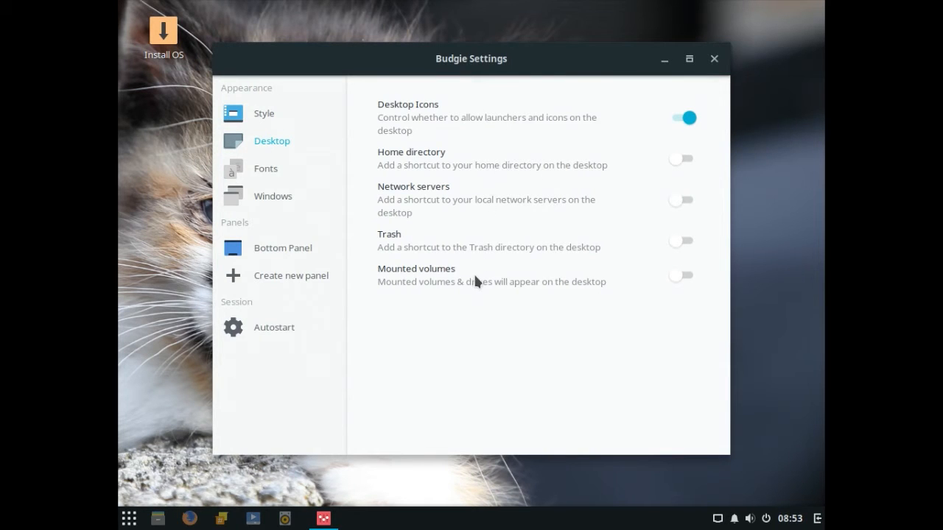
{"action": "left_click", "coordinate": [281, 168]}
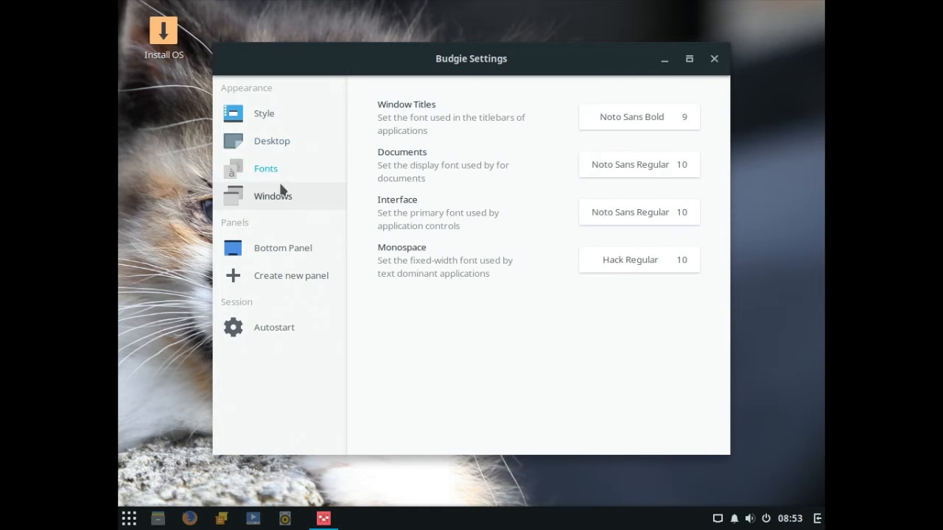
Try the Left button layout for window title bars and return it to Right (standard)
{"action": "left_click", "coordinate": [280, 197]}
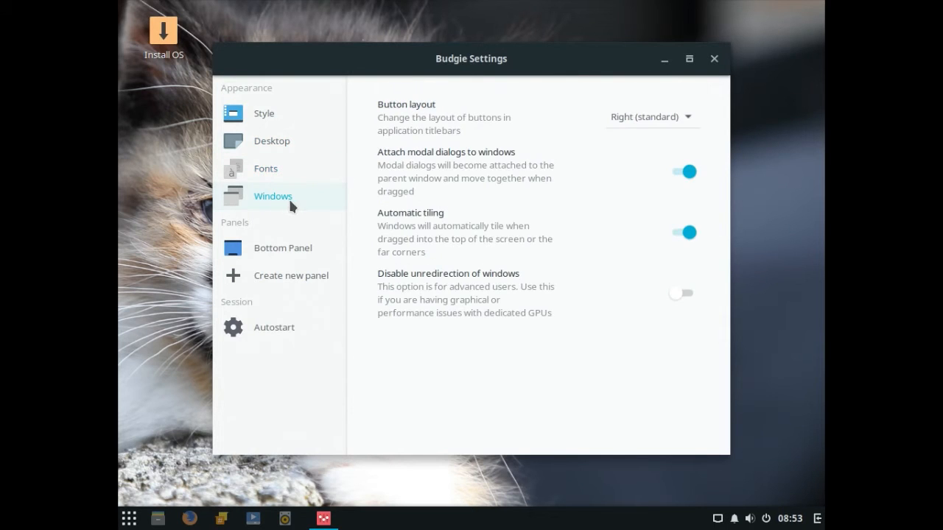
{"action": "left_click", "coordinate": [638, 123]}
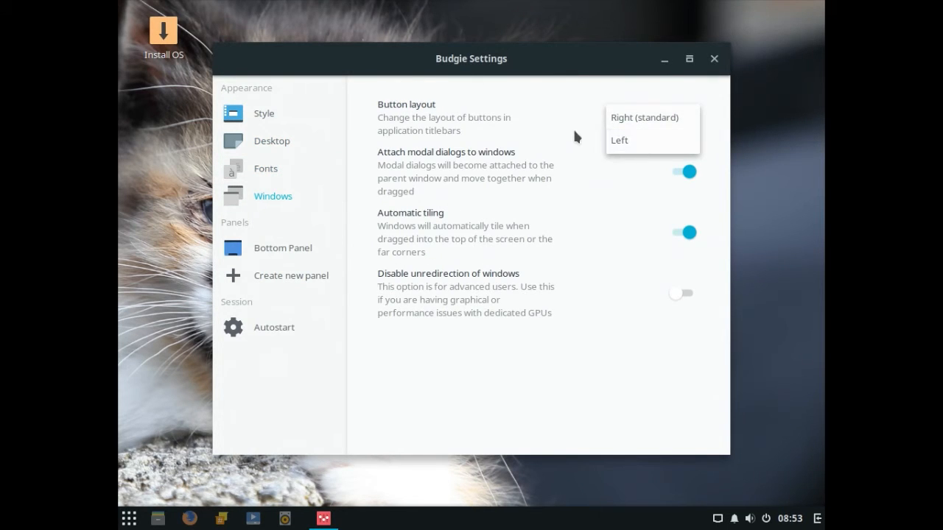
{"action": "left_click", "coordinate": [627, 140]}
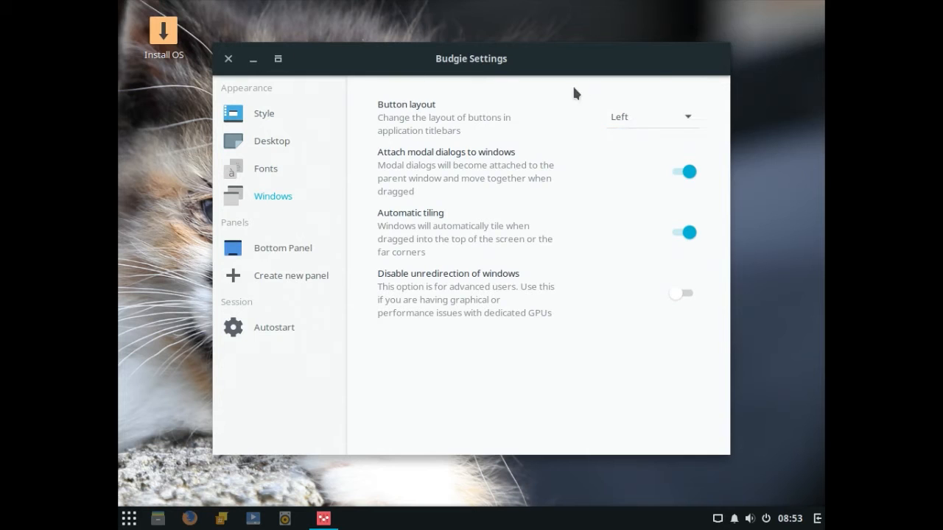
{"action": "left_click", "coordinate": [630, 117]}
{"action": "left_click", "coordinate": [653, 96]}
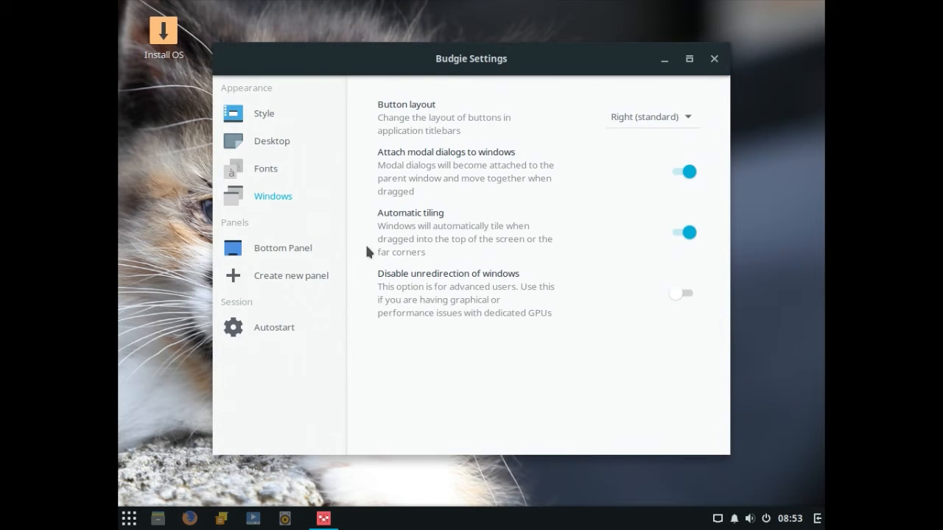
Review the bottom panel's applets and set the panel's position to Top
{"action": "left_click", "coordinate": [277, 252]}
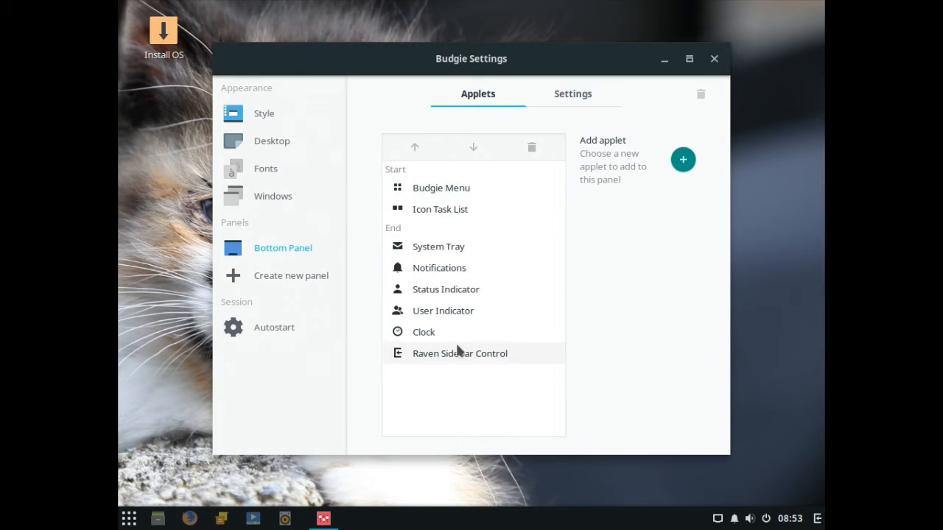
{"action": "left_click", "coordinate": [578, 102]}
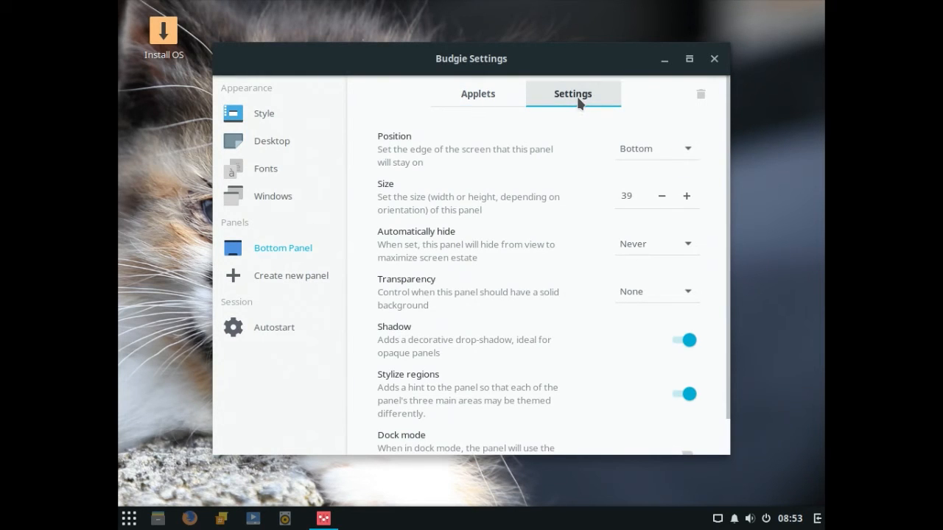
{"action": "left_click", "coordinate": [651, 149]}
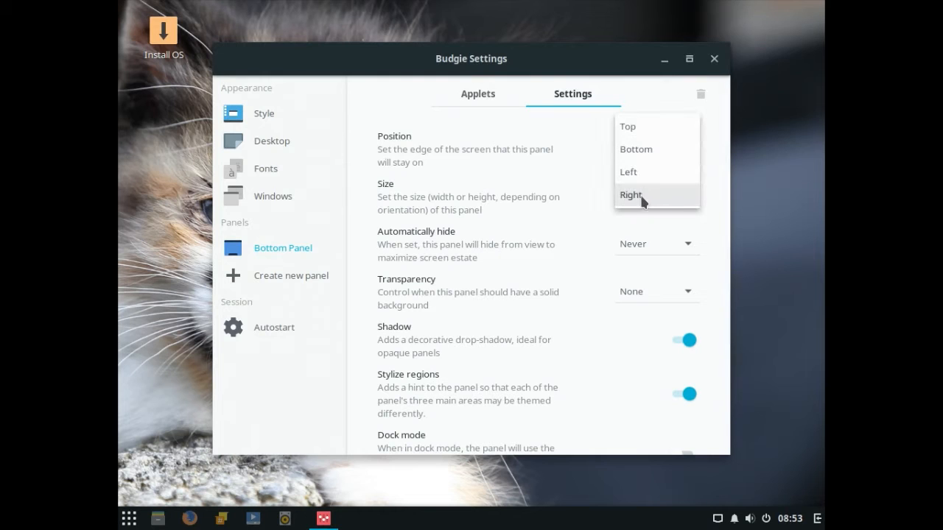
{"action": "left_click", "coordinate": [635, 122]}
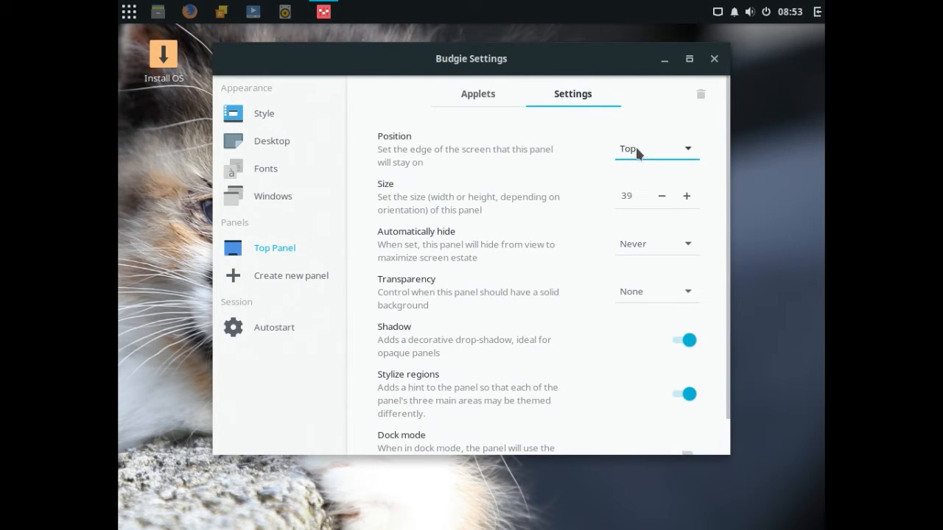
Try the panel in the Left and Right positions, and return it to Bottom
{"action": "left_click", "coordinate": [636, 146]}
{"action": "left_click", "coordinate": [634, 193]}
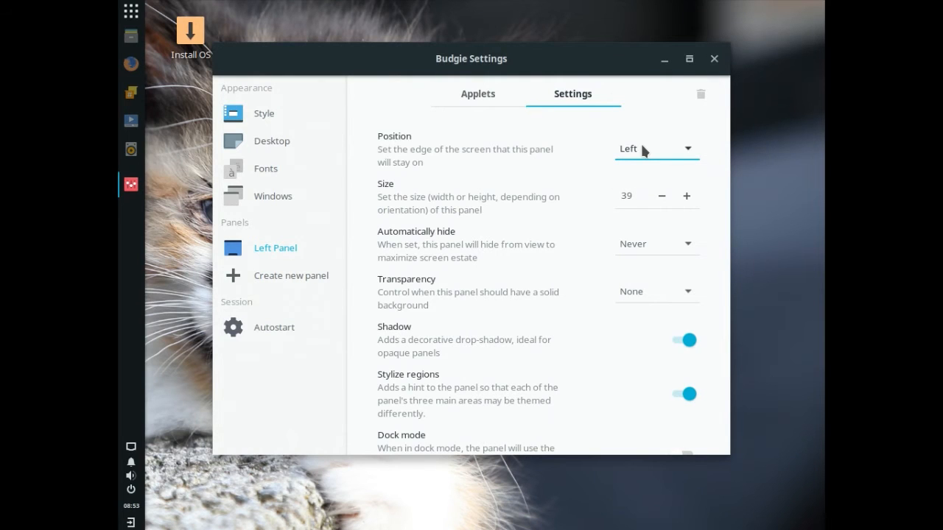
{"action": "left_click", "coordinate": [642, 150]}
{"action": "left_click", "coordinate": [640, 176]}
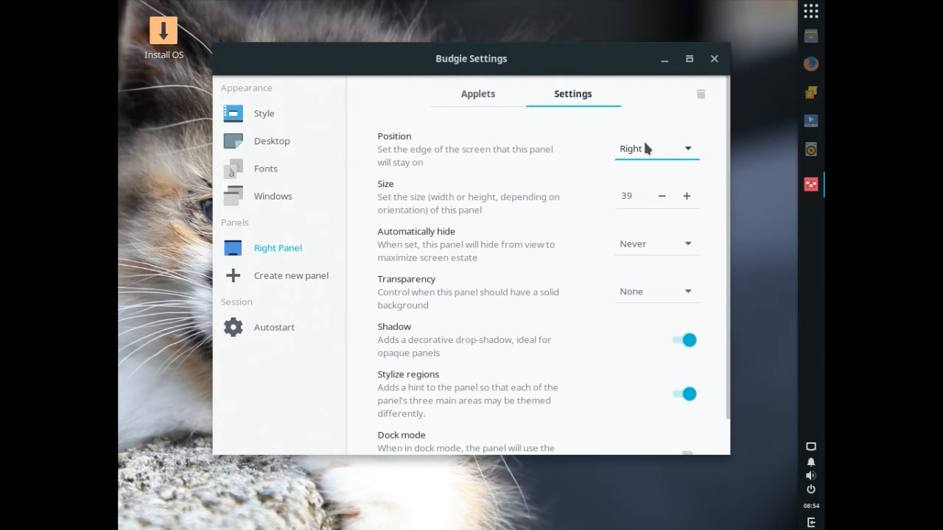
{"action": "left_click", "coordinate": [644, 147]}
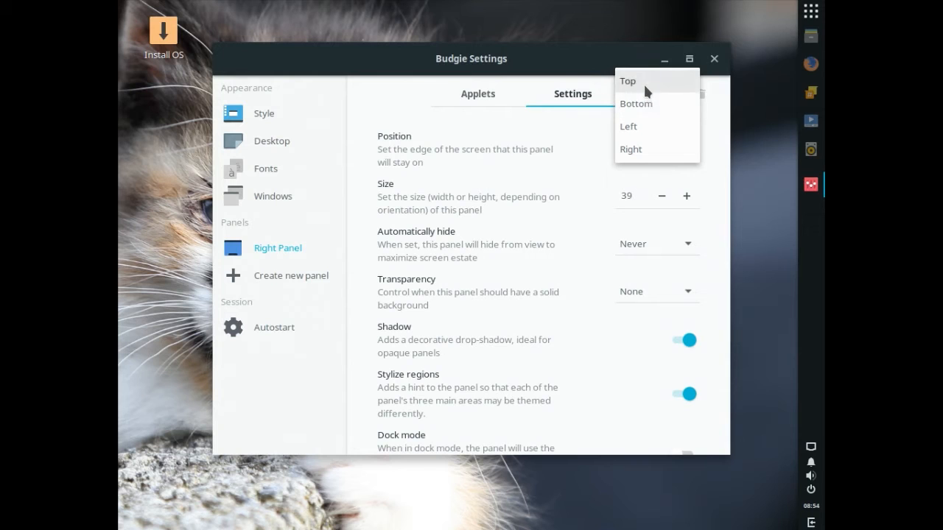
{"action": "left_click", "coordinate": [644, 103]}
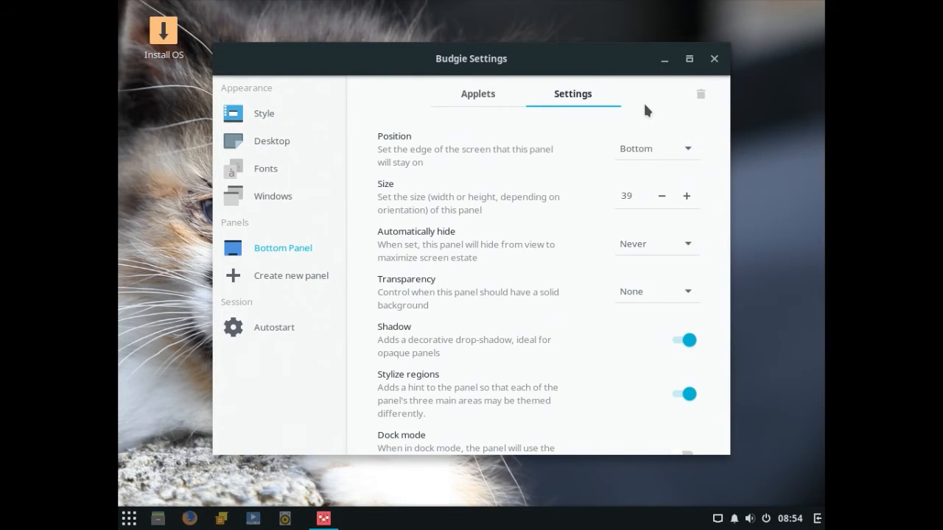
Reduce the bottom panel's size to 24
{"action": "left_click", "coordinate": [635, 197]}
{"action": "scroll", "coordinate": [636, 197], "scroll_direction": "down", "scroll_amount": 12}
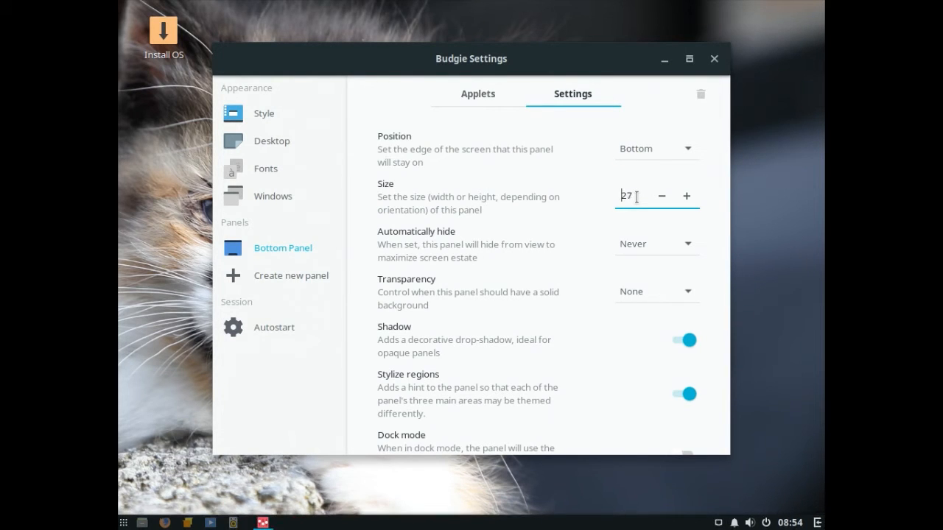
{"action": "scroll", "coordinate": [636, 197], "scroll_direction": "down", "scroll_amount": 4}
{"action": "scroll", "coordinate": [635, 197], "scroll_direction": "up", "scroll_amount": 1}
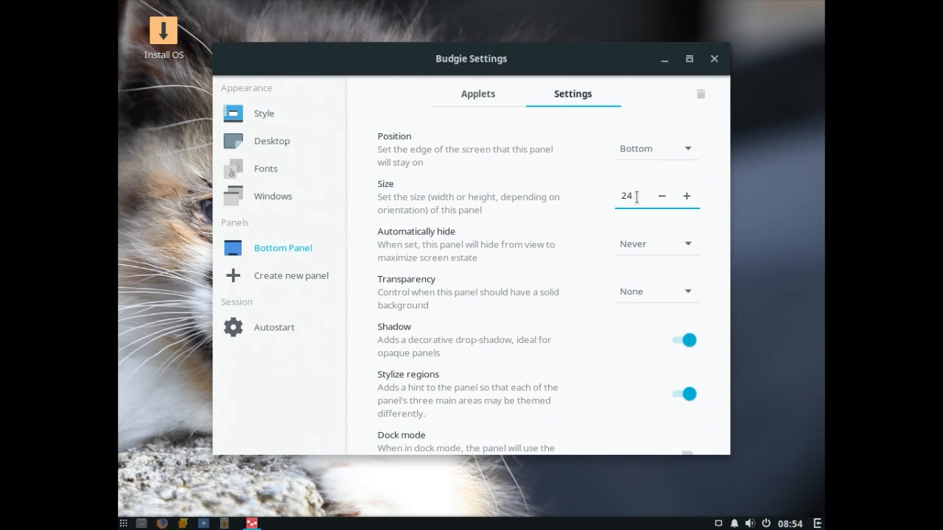
Check the bottom panel's automatic hiding options and set its transparency to Dynamic
{"action": "left_click", "coordinate": [647, 239]}
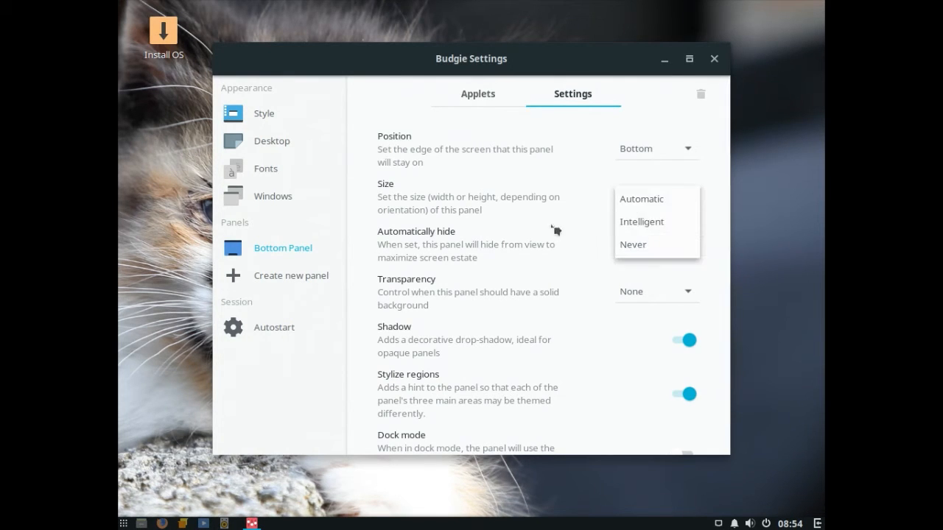
{"action": "left_click", "coordinate": [620, 284]}
{"action": "left_click", "coordinate": [648, 289]}
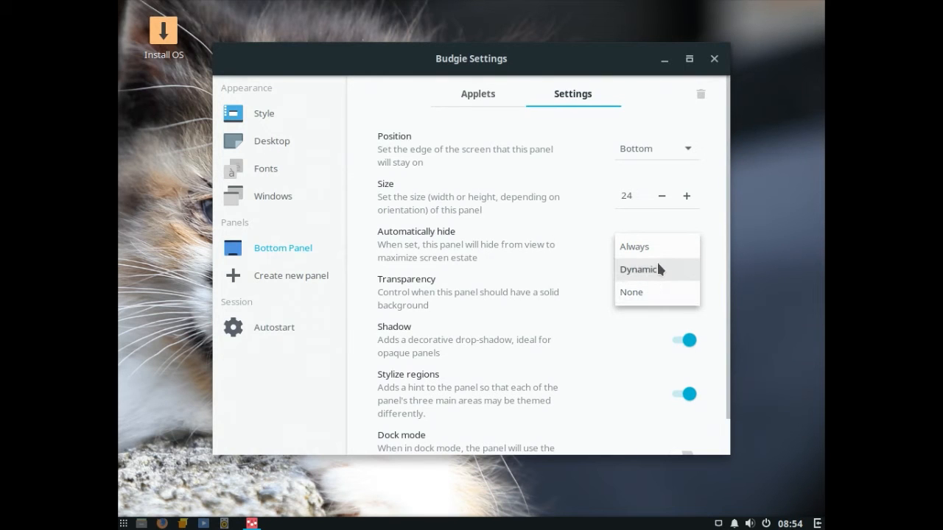
{"action": "left_click", "coordinate": [658, 269]}
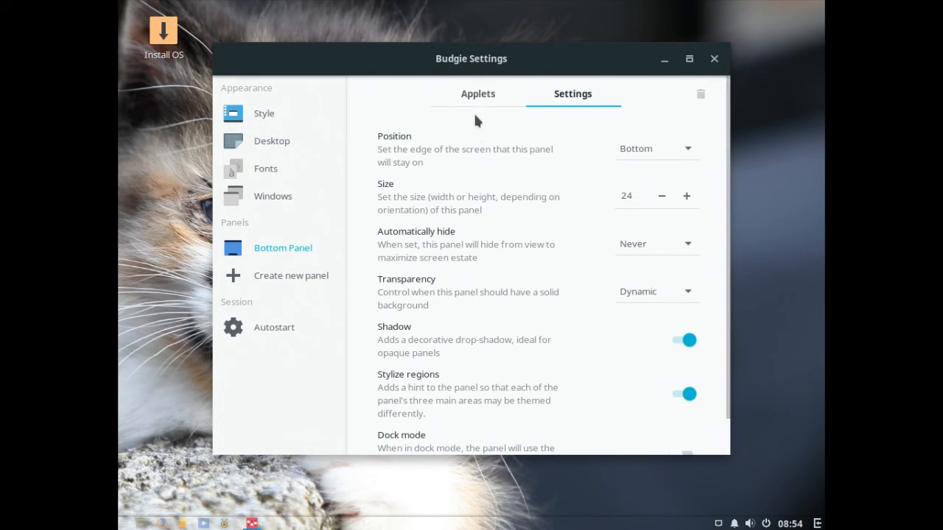
Turn on dock mode for the bottom panel and close Budgie Settings
{"action": "left_click_drag", "start_coordinate": [459, 62], "coordinate": [479, 74]}
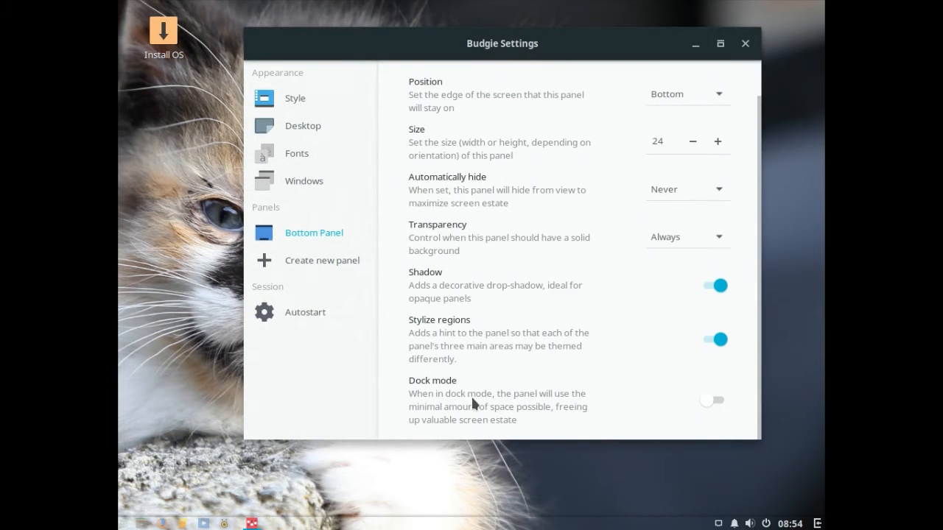
{"action": "left_click", "coordinate": [715, 402]}
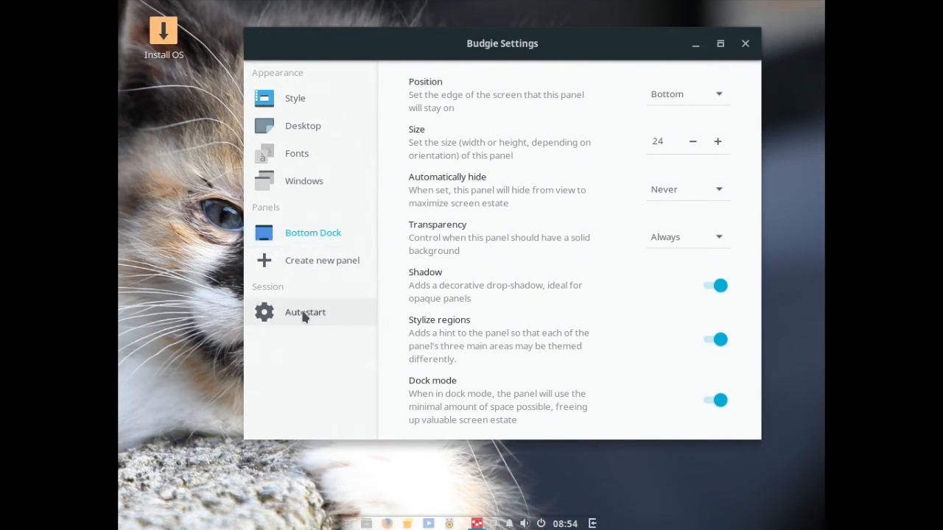
{"action": "left_click", "coordinate": [745, 44]}
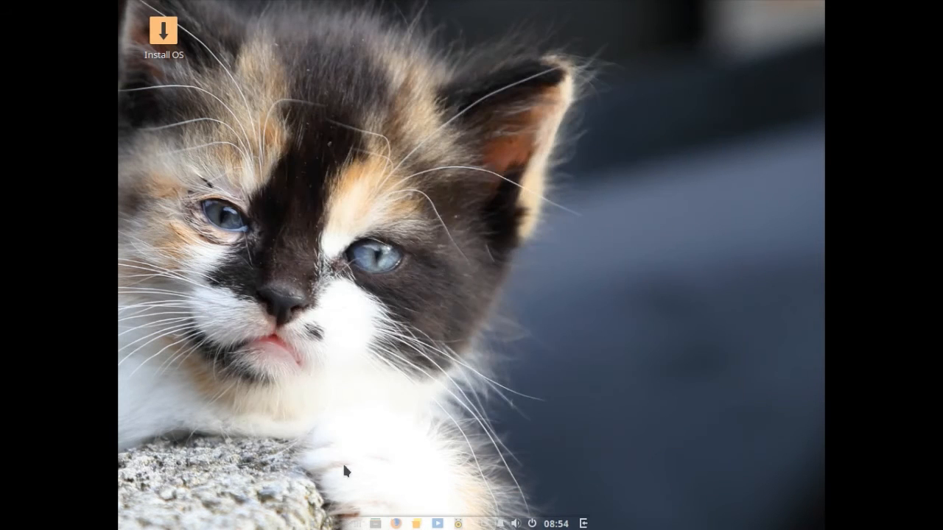
Look through the application categories and open Onboard Settings from Universal Access
{"action": "key", "text": "super"}
{"action": "left_click", "coordinate": [268, 437]}
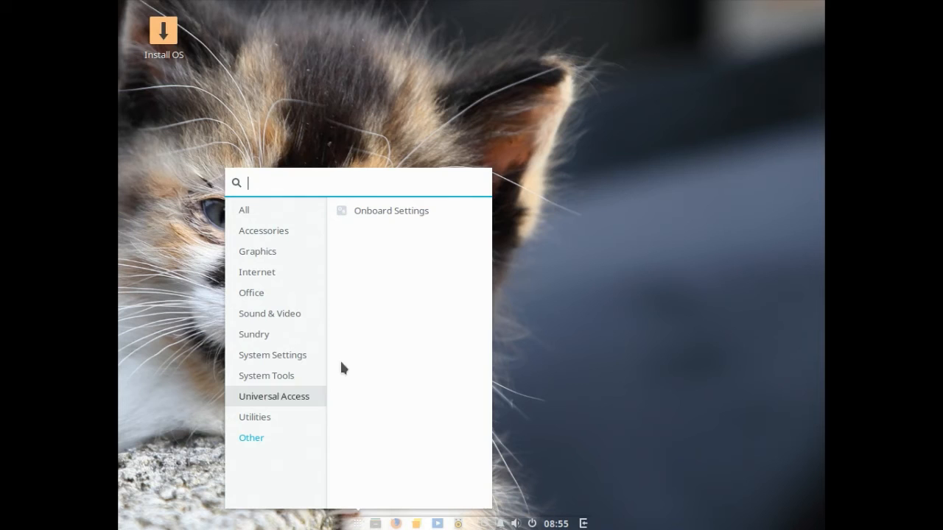
{"action": "left_click", "coordinate": [411, 213]}
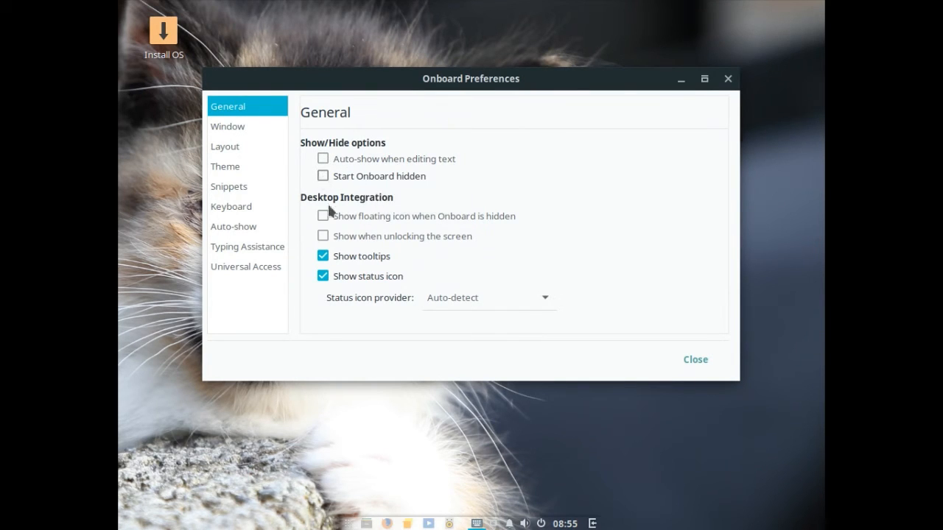
Try AppIndicator (Unity, KDE) as Onboard's status icon provider and return it to Auto-detect
{"action": "left_click", "coordinate": [490, 303]}
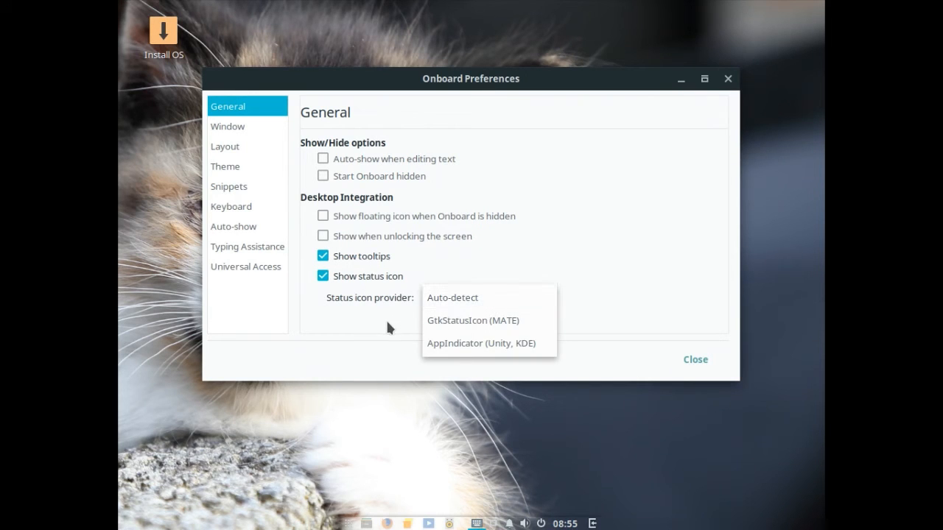
{"action": "left_click", "coordinate": [457, 343]}
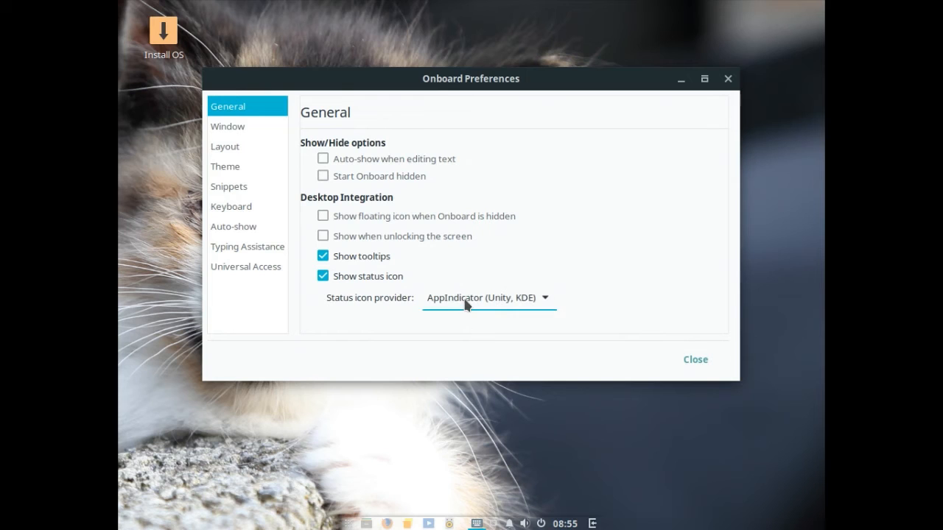
{"action": "left_click", "coordinate": [465, 304]}
{"action": "left_click", "coordinate": [464, 250]}
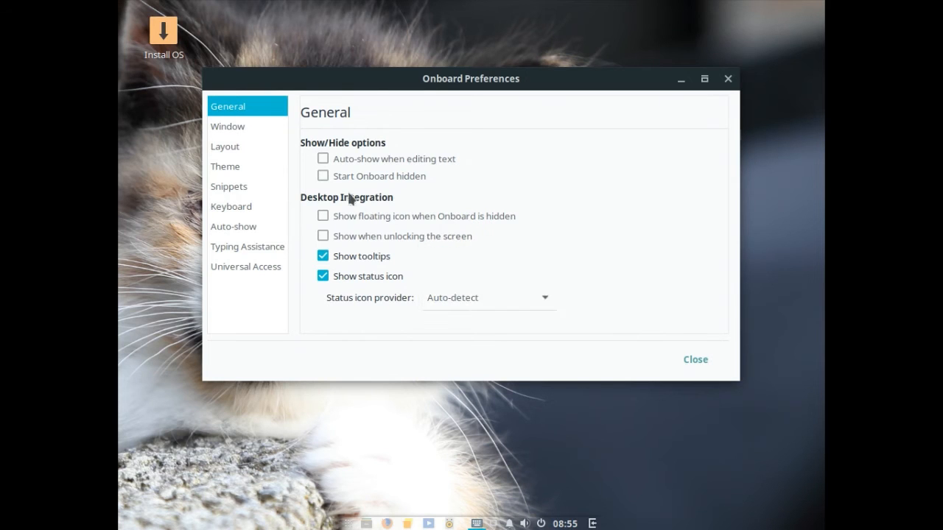
Review Onboard's window options and transparency settings, and close the preferences
{"action": "left_click", "coordinate": [247, 132]}
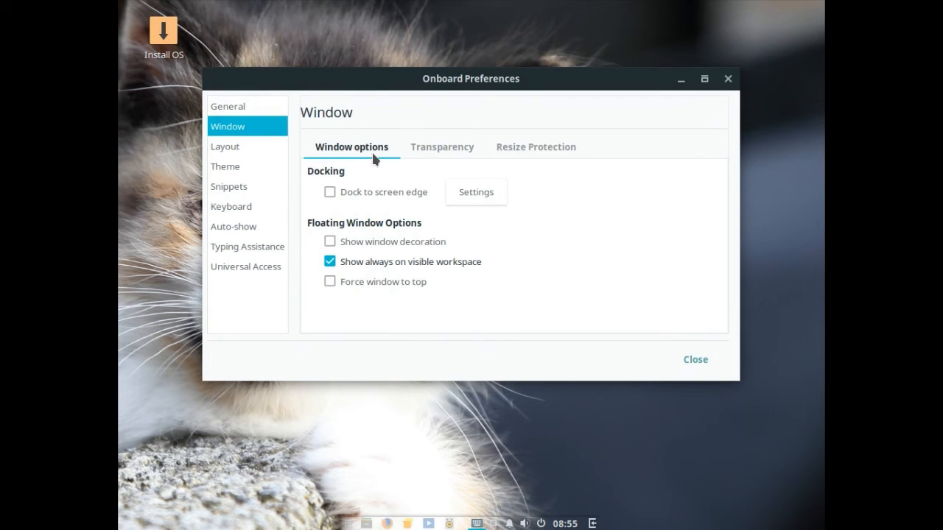
{"action": "left_click", "coordinate": [438, 151]}
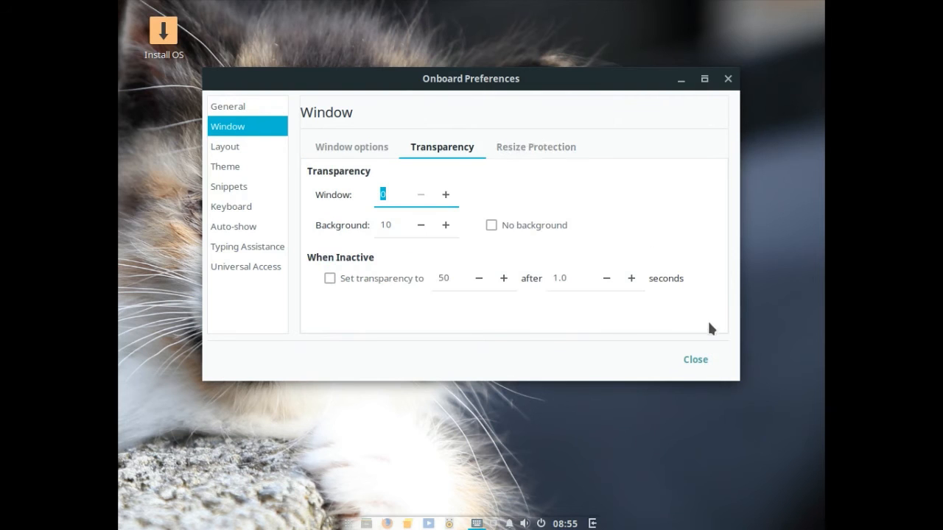
{"action": "left_click", "coordinate": [699, 360]}
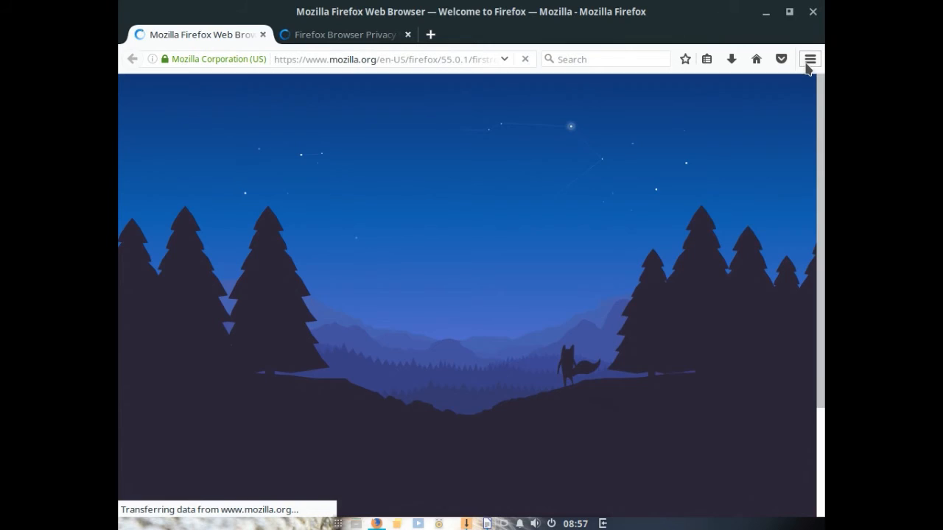
In Firefox, open the information about the browser and highlight its version number
{"action": "left_click", "coordinate": [809, 59]}
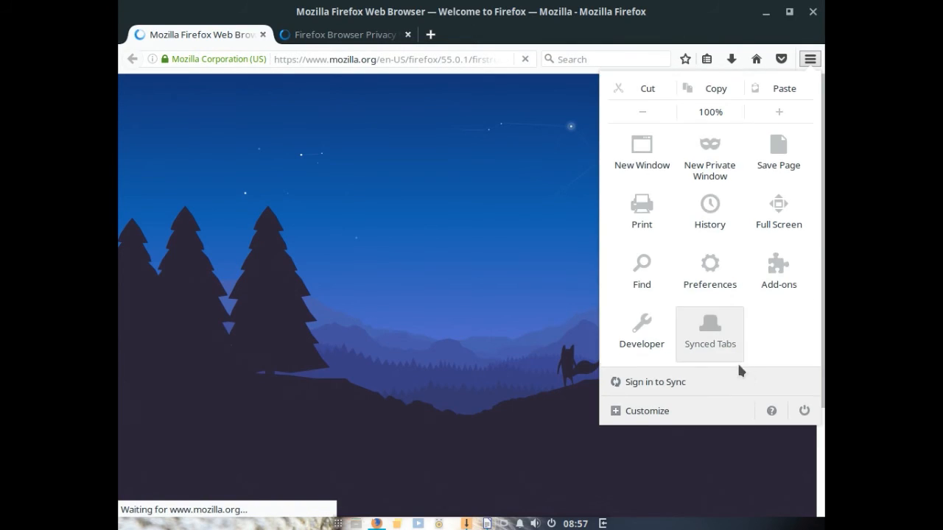
{"action": "left_click", "coordinate": [771, 411]}
{"action": "left_click", "coordinate": [729, 247]}
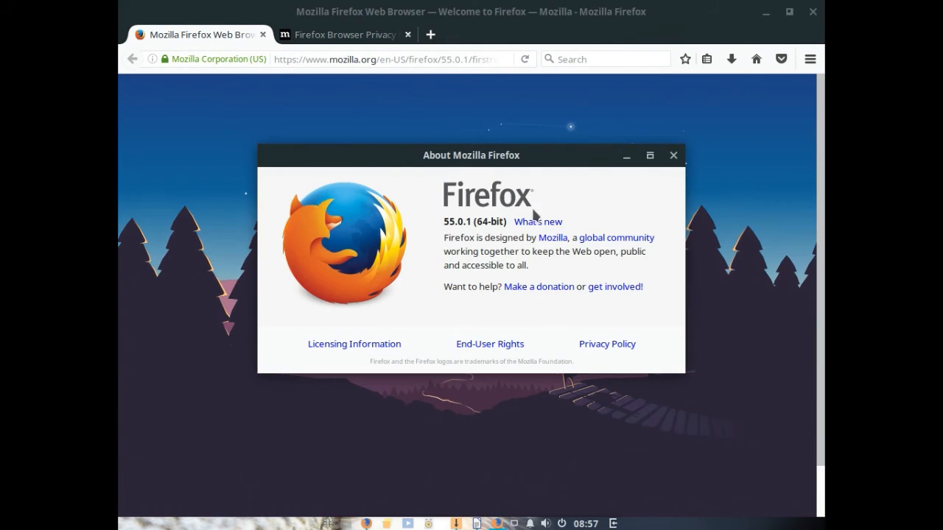
{"action": "left_click_drag", "start_coordinate": [472, 221], "coordinate": [449, 221]}
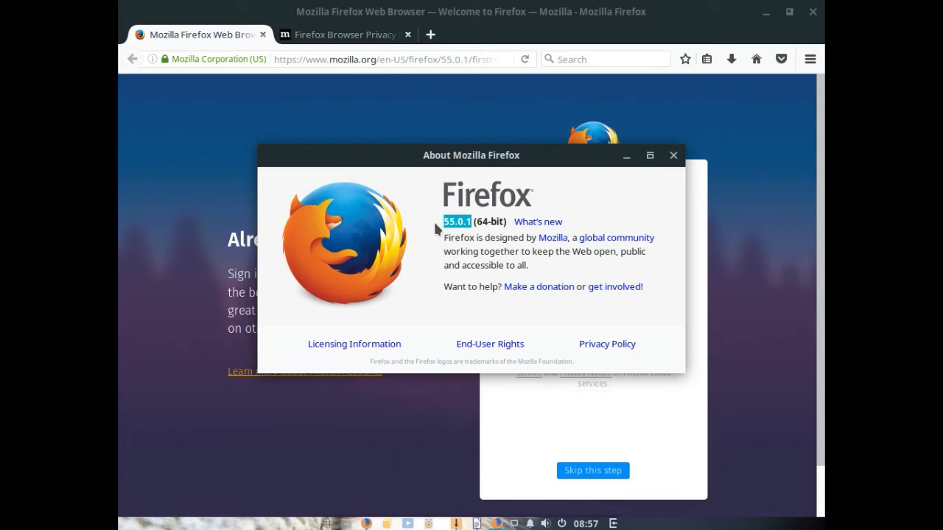
In LibreOffice Writer, open the About LibreOffice information and highlight the version
{"action": "left_click", "coordinate": [442, 34]}
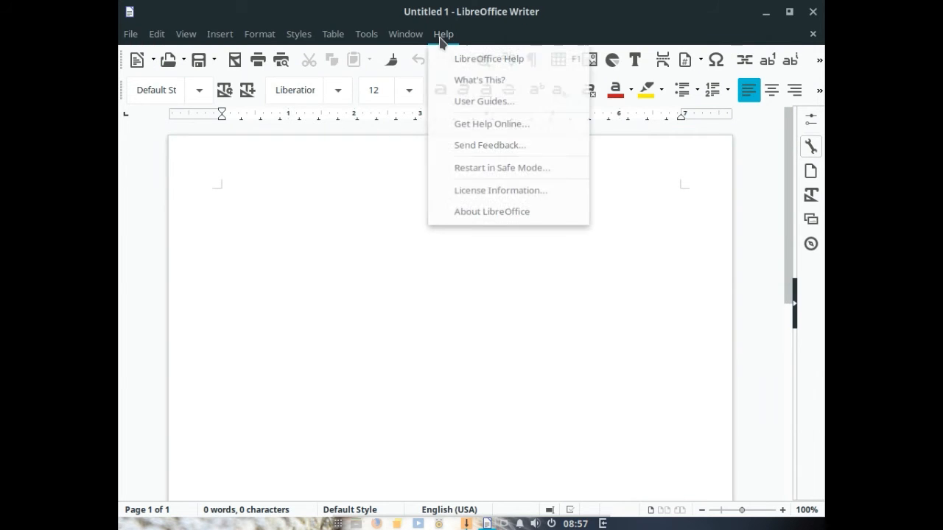
{"action": "left_click", "coordinate": [477, 215]}
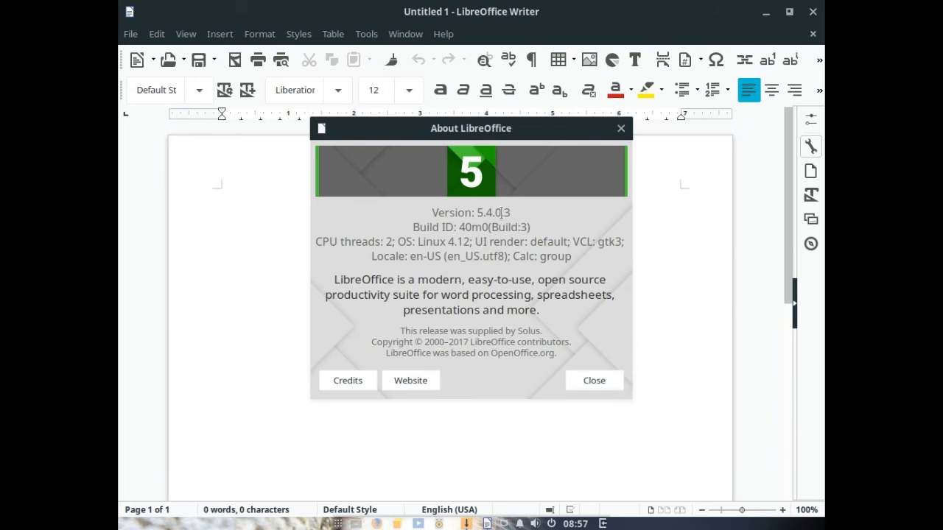
{"action": "left_click_drag", "start_coordinate": [510, 212], "coordinate": [408, 218]}
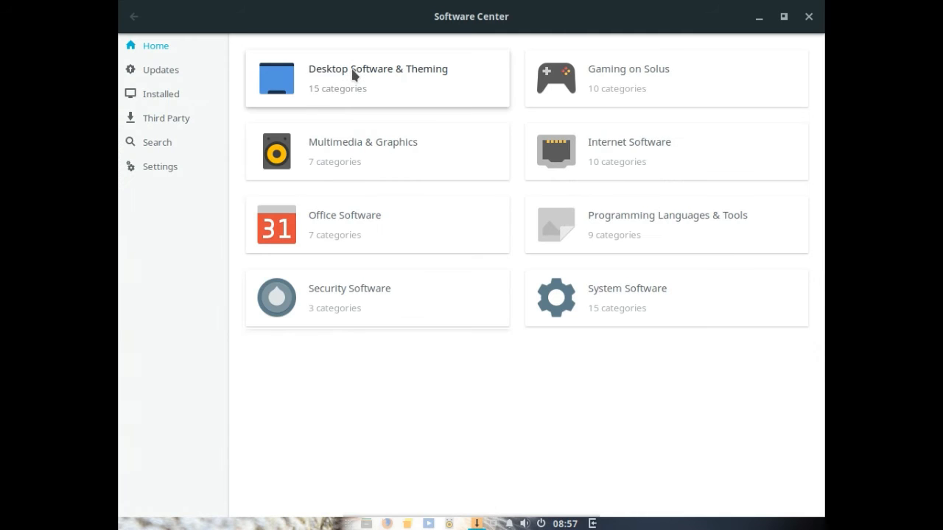
In Software Center, review the update settings and look through the whole list of third-party software
{"action": "left_click", "coordinate": [166, 169]}
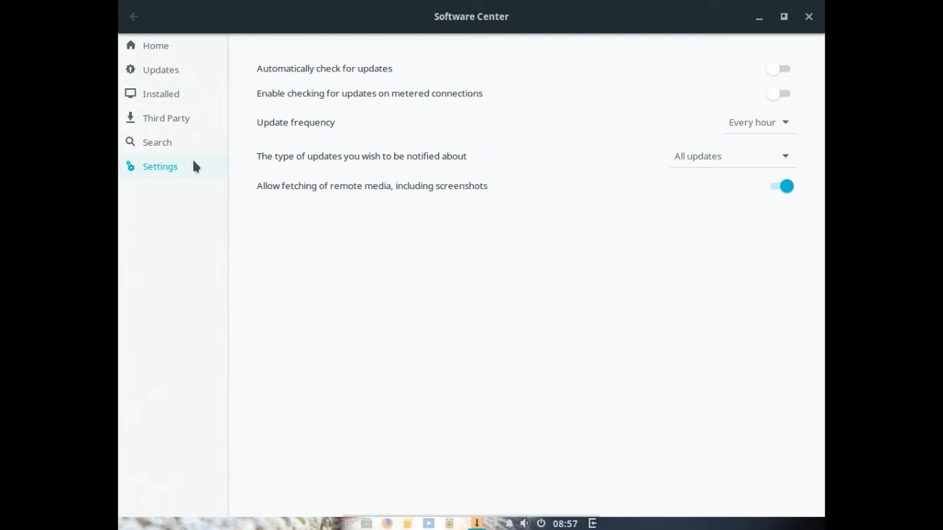
{"action": "left_click", "coordinate": [165, 119]}
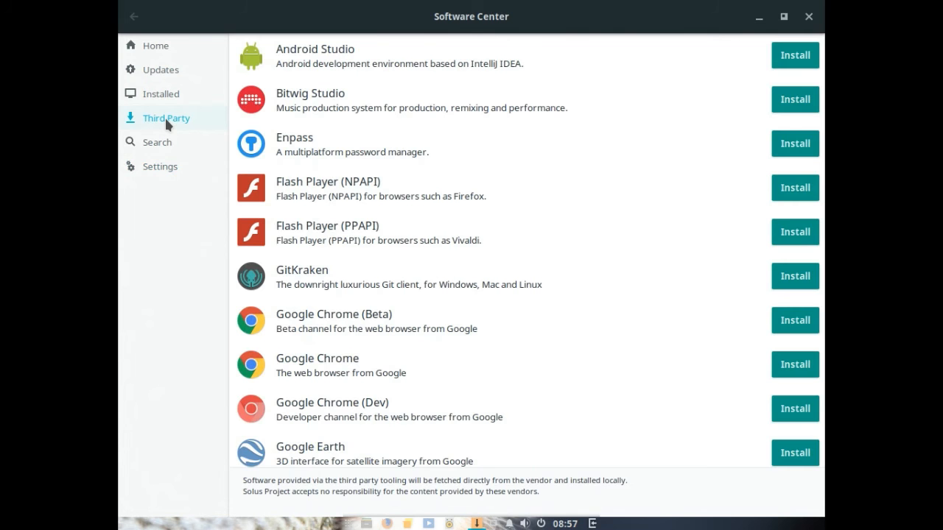
{"action": "scroll", "coordinate": [445, 257], "scroll_direction": "down", "scroll_amount": 15}
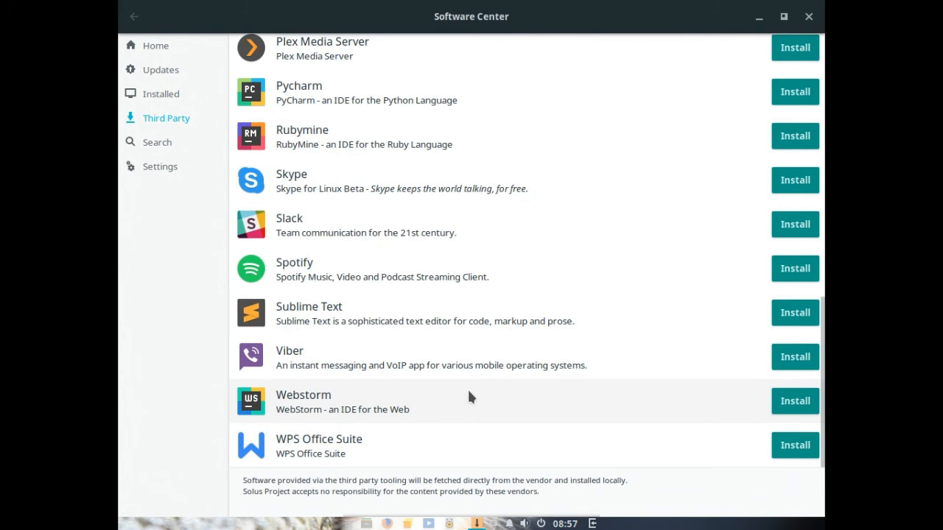
{"action": "scroll", "coordinate": [469, 397], "scroll_direction": "up", "scroll_amount": 10}
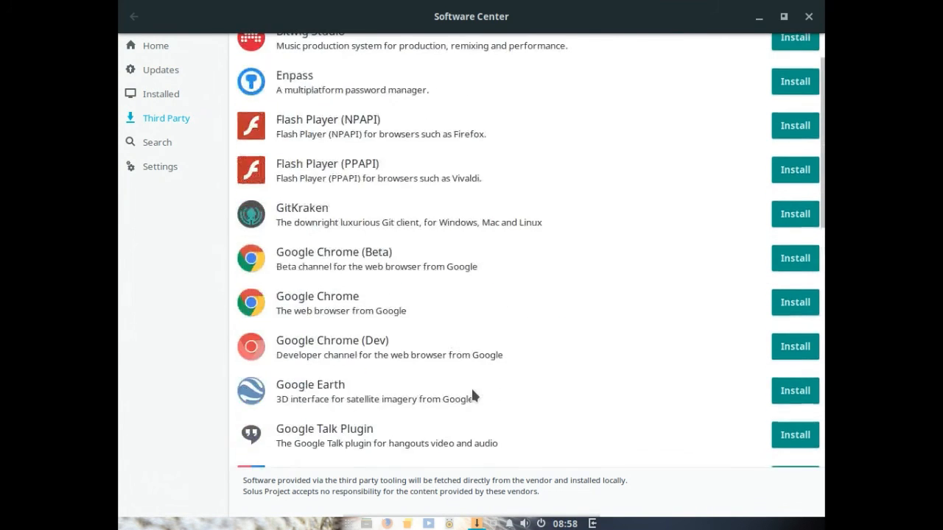
{"action": "scroll", "coordinate": [472, 396], "scroll_direction": "up", "scroll_amount": 2}
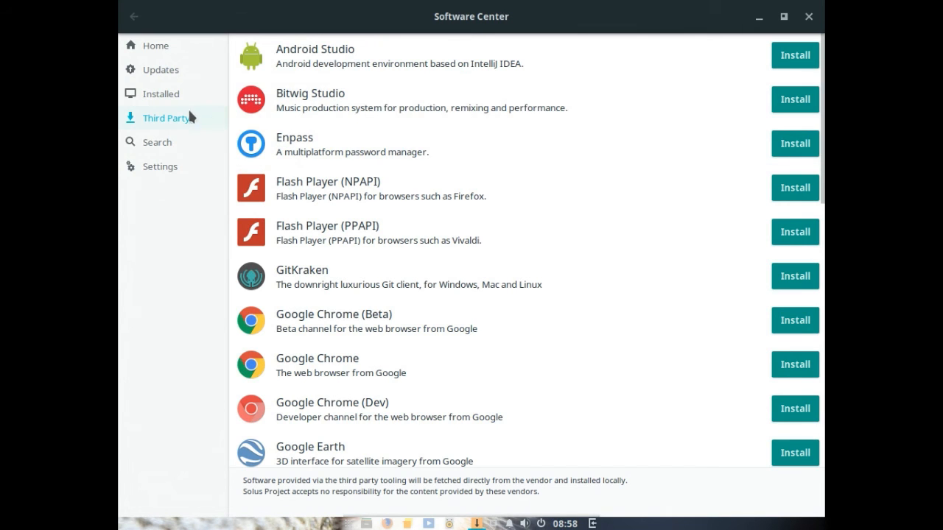
Look through the installed packages and check for software updates
{"action": "left_click", "coordinate": [160, 94]}
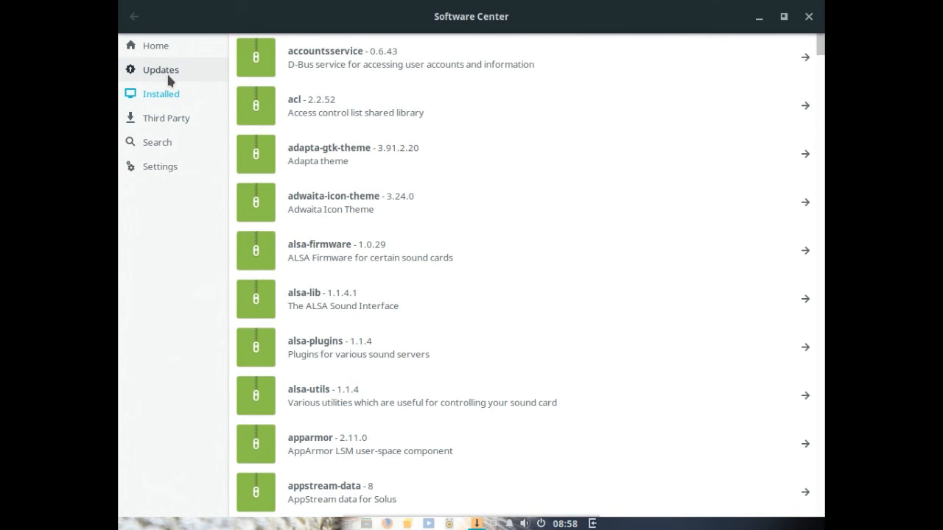
{"action": "scroll", "coordinate": [352, 213], "scroll_direction": "down", "scroll_amount": 5}
{"action": "scroll", "coordinate": [352, 235], "scroll_direction": "down", "scroll_amount": 5}
{"action": "scroll", "coordinate": [352, 231], "scroll_direction": "up", "scroll_amount": 10}
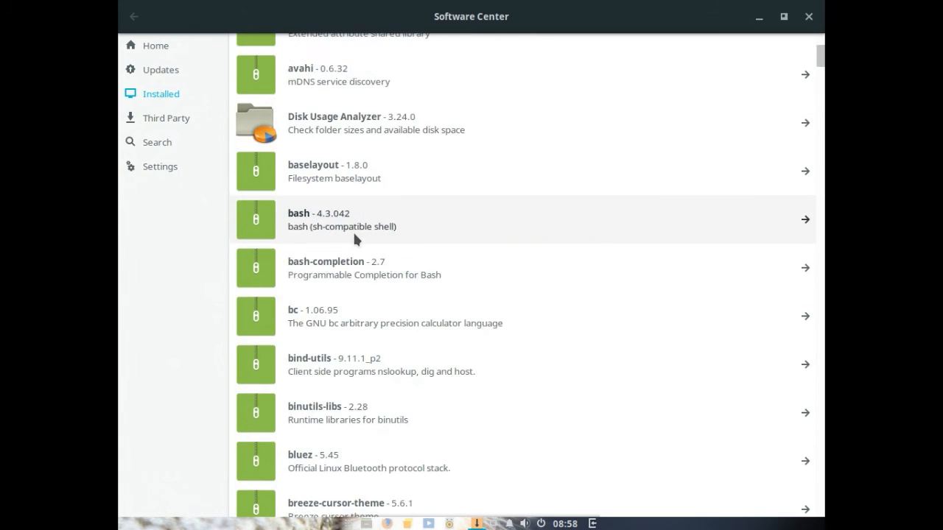
{"action": "left_click", "coordinate": [154, 72]}
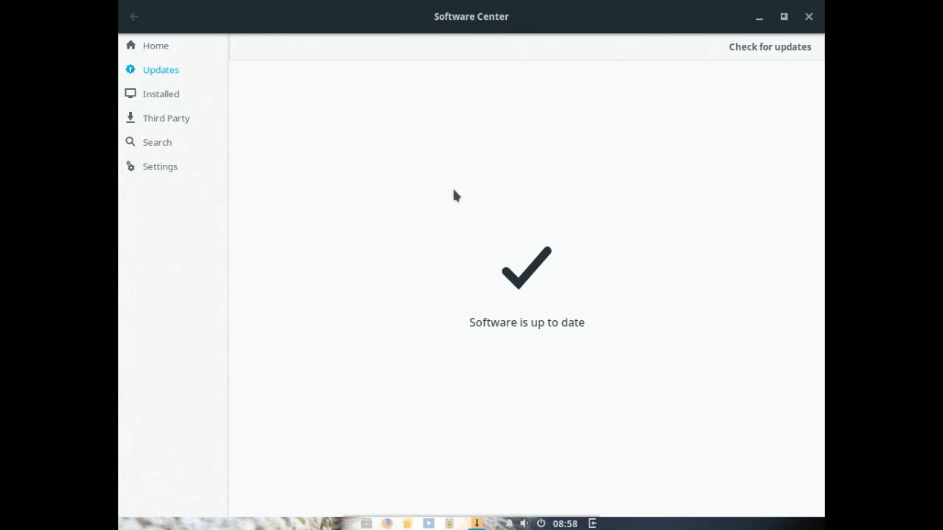
{"action": "left_click", "coordinate": [736, 49]}
Browse the Graphics software within the Multimedia & Graphics category
{"action": "left_click", "coordinate": [159, 49]}
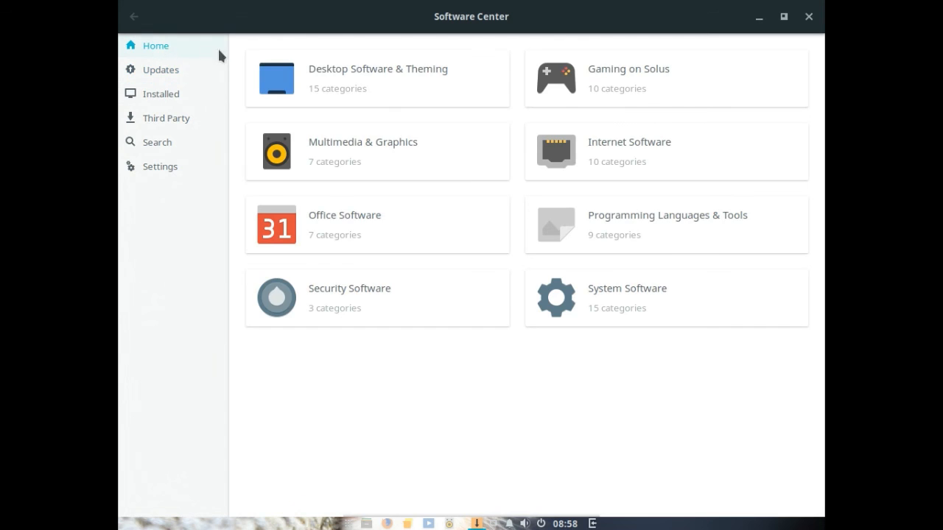
{"action": "left_click", "coordinate": [375, 145]}
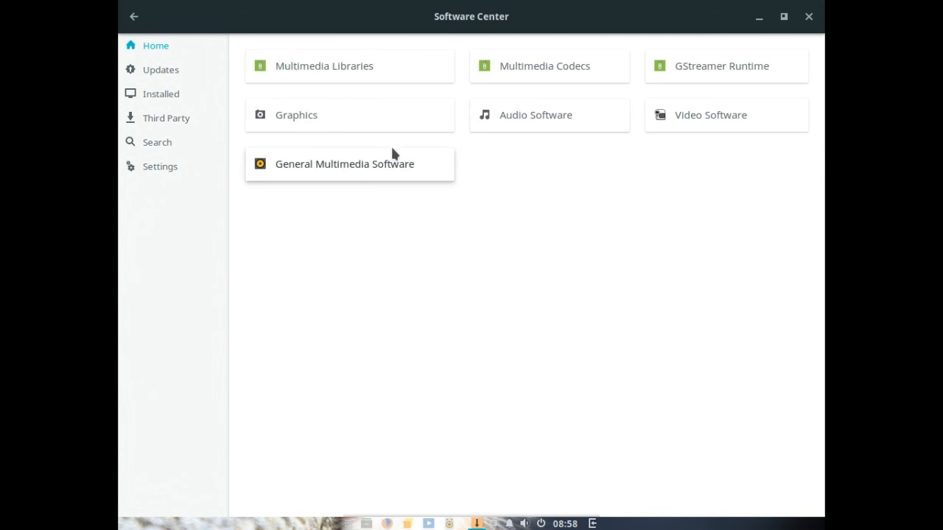
{"action": "left_click", "coordinate": [366, 118]}
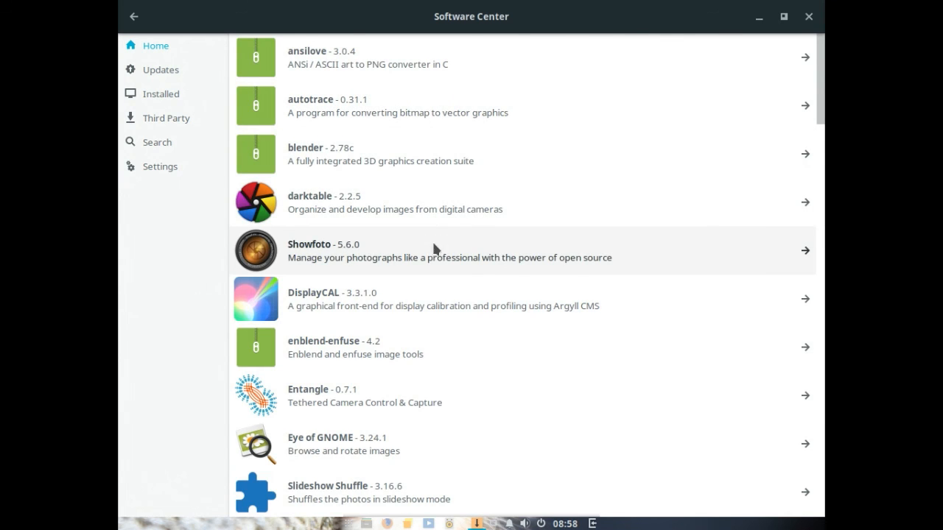
{"action": "scroll", "coordinate": [411, 287], "scroll_direction": "down", "scroll_amount": 5}
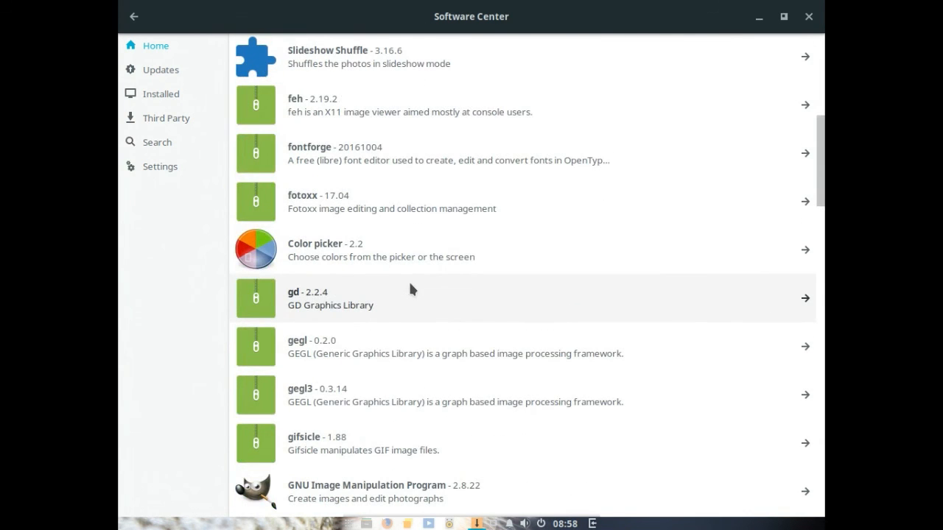
{"action": "scroll", "coordinate": [411, 262], "scroll_direction": "down", "scroll_amount": 4}
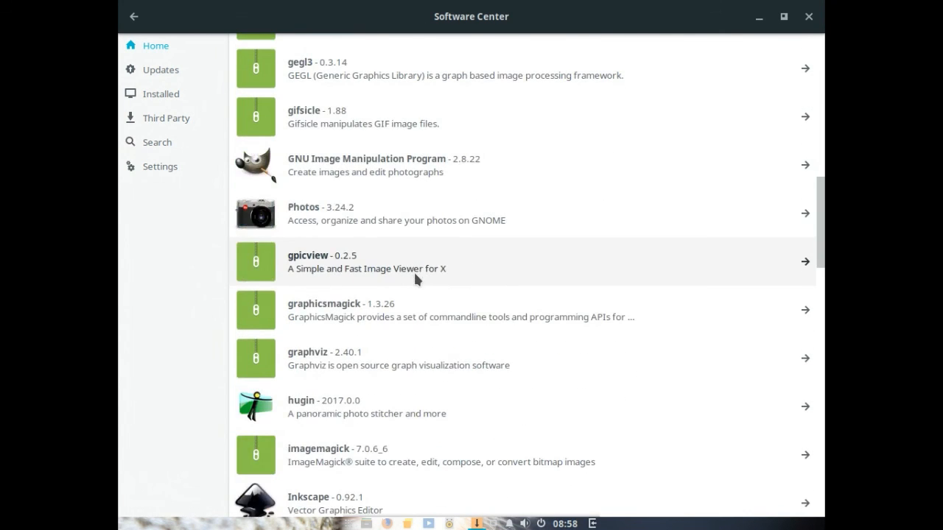
Open the GNU Image Manipulation Program entry and review its changelog and details
{"action": "left_click", "coordinate": [375, 168]}
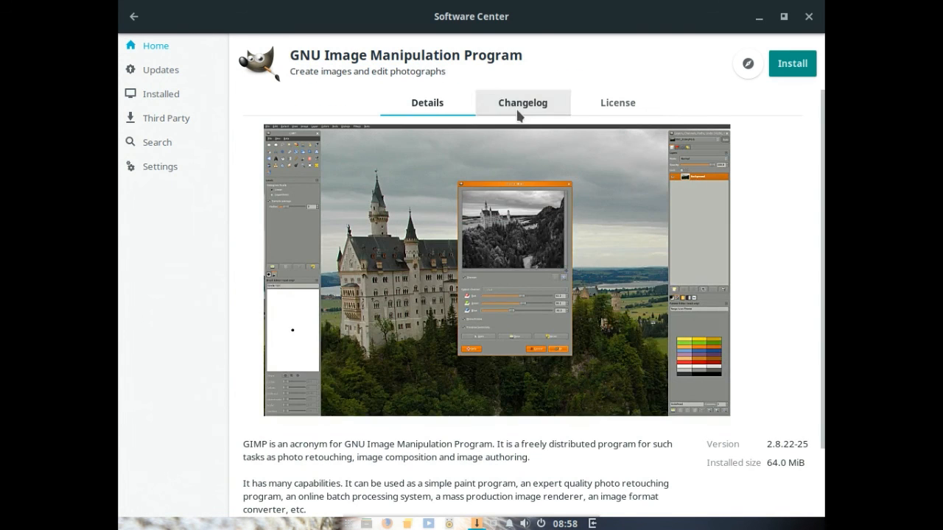
{"action": "left_click", "coordinate": [518, 114]}
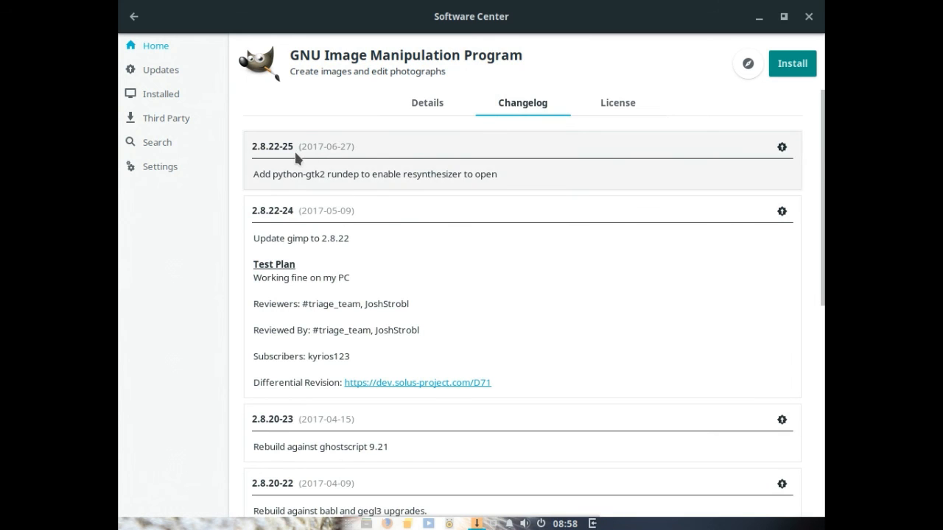
{"action": "left_click", "coordinate": [406, 106]}
{"action": "scroll", "coordinate": [489, 230], "scroll_direction": "down", "scroll_amount": 2}
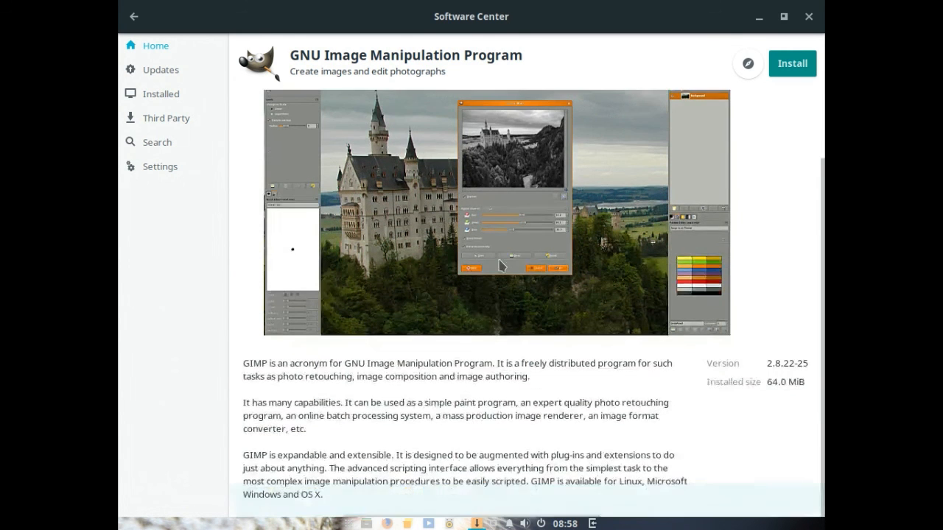
{"action": "scroll", "coordinate": [500, 271], "scroll_direction": "up", "scroll_amount": 2}
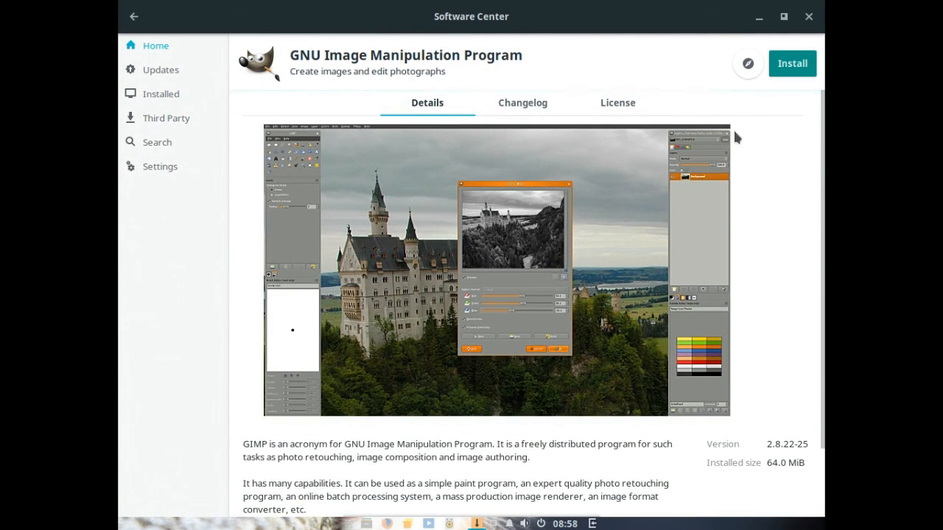